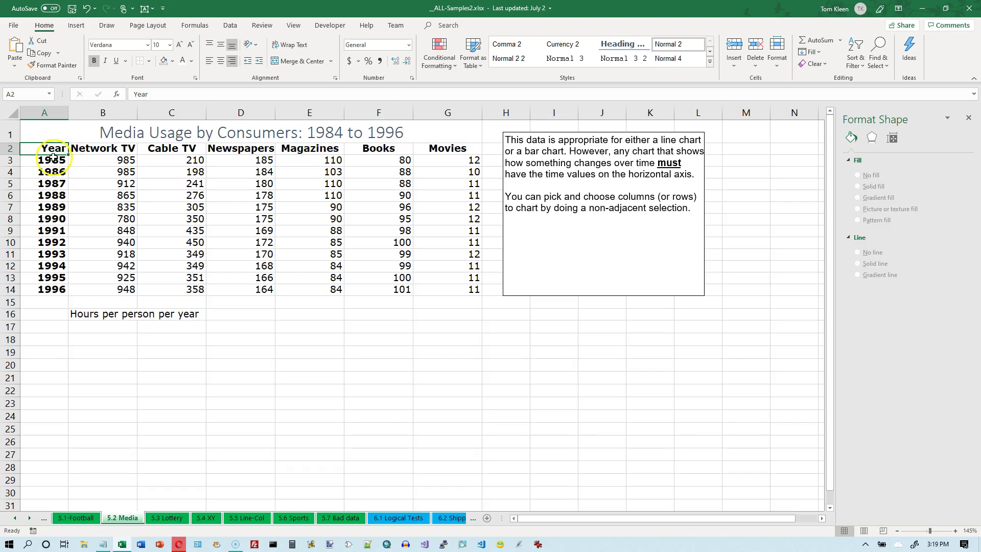
pyautogui.moveTo(52, 160); pyautogui.dragTo(62, 287)
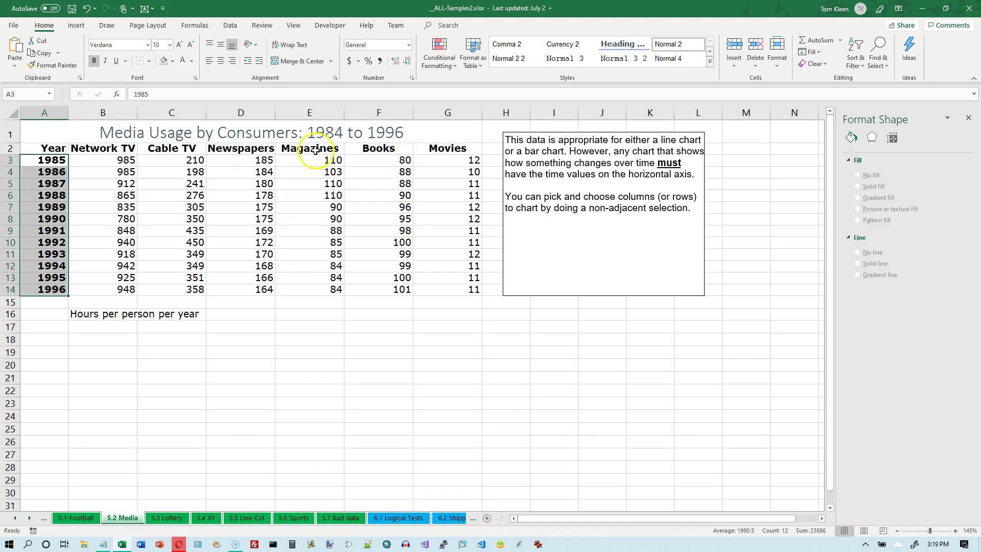
pyautogui.moveTo(259, 148); pyautogui.dragTo(308, 287)
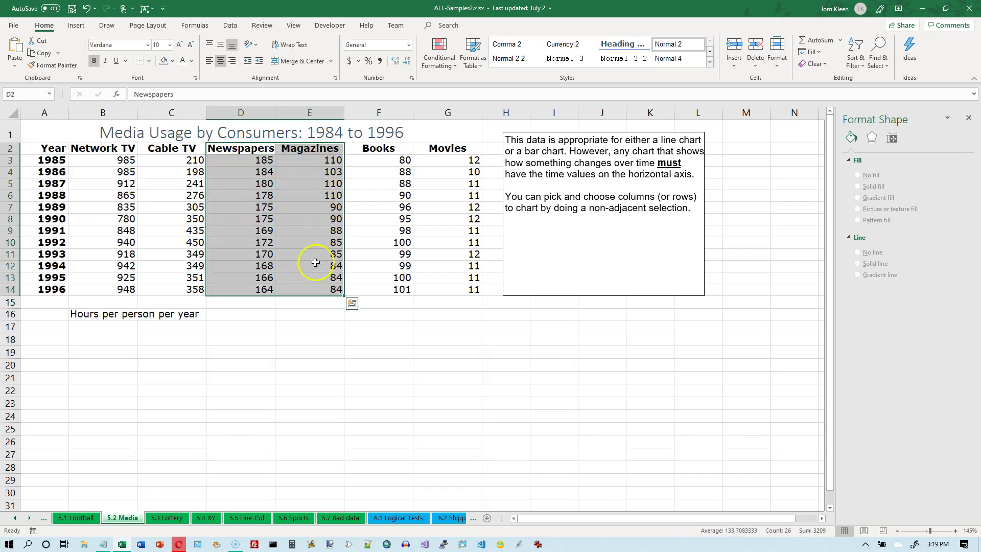
pyautogui.click(55, 147)
pyautogui.moveTo(55, 147); pyautogui.dragTo(40, 285)
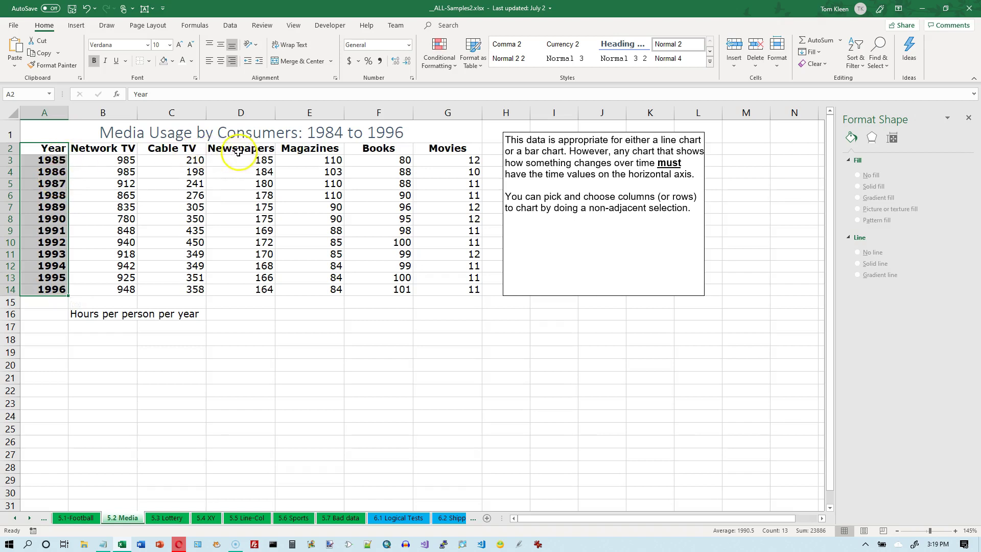
pyautogui.click(271, 148)
pyautogui.moveTo(271, 149); pyautogui.dragTo(314, 147)
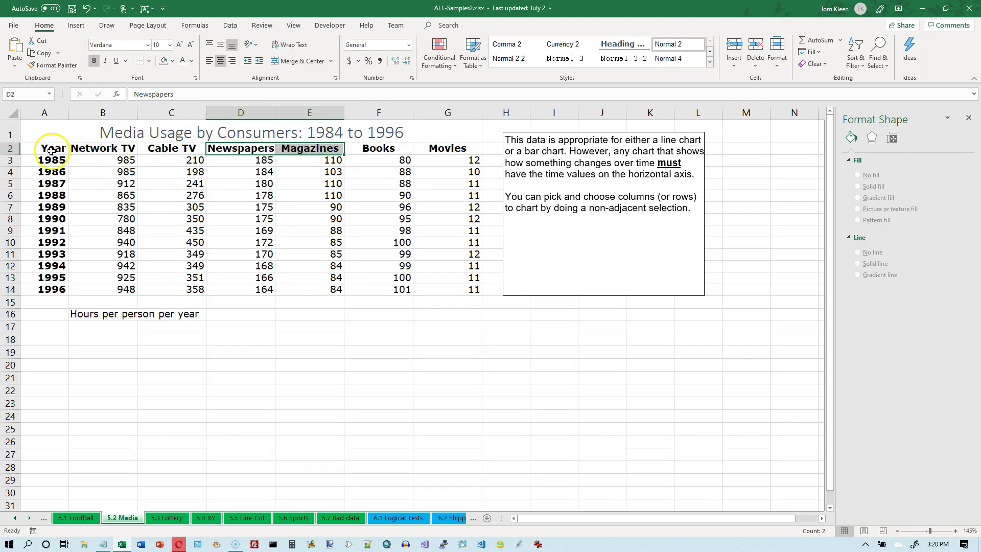
# - Insert a 2-D line chart with markers from the Year, Newspapers and Magazines columns, including headers, in A2:A14 and D2:E14
pyautogui.moveTo(51, 150); pyautogui.dragTo(45, 286)
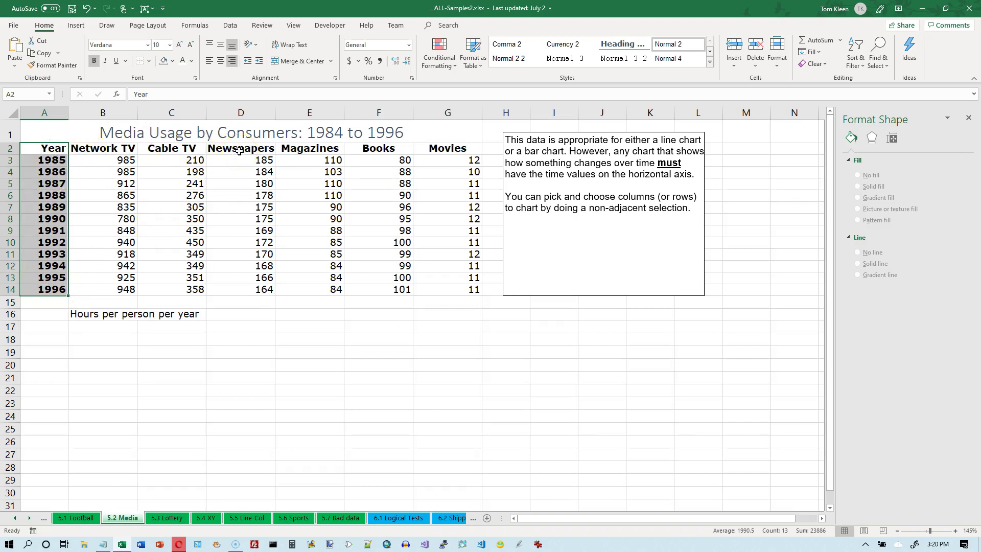
pyautogui.moveTo(239, 151); pyautogui.dragTo(304, 286)
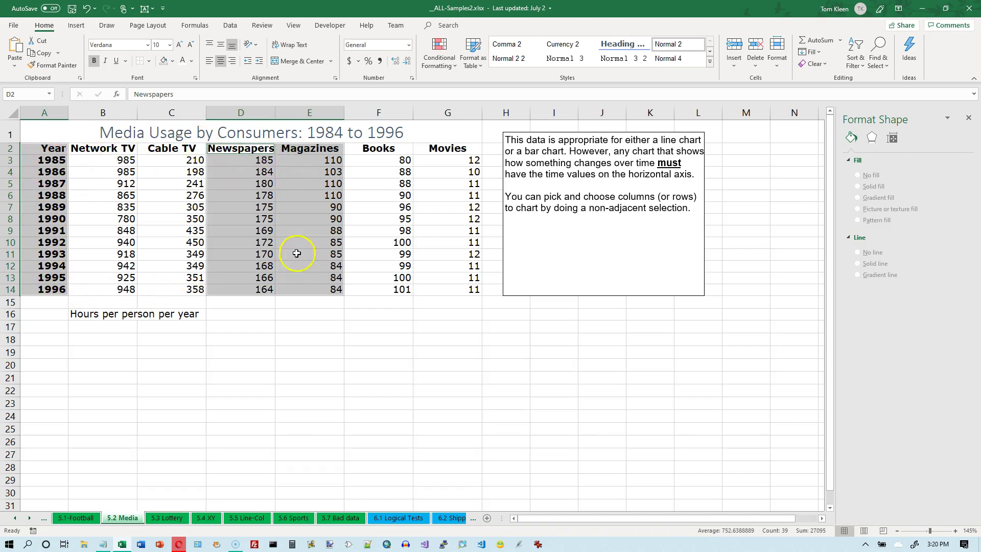
pyautogui.click(75, 25)
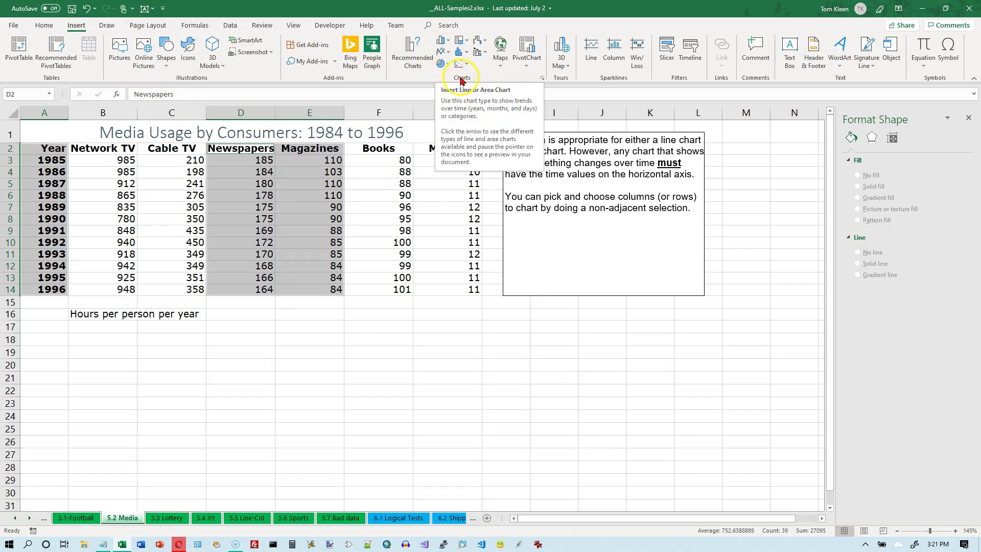
pyautogui.click(448, 54)
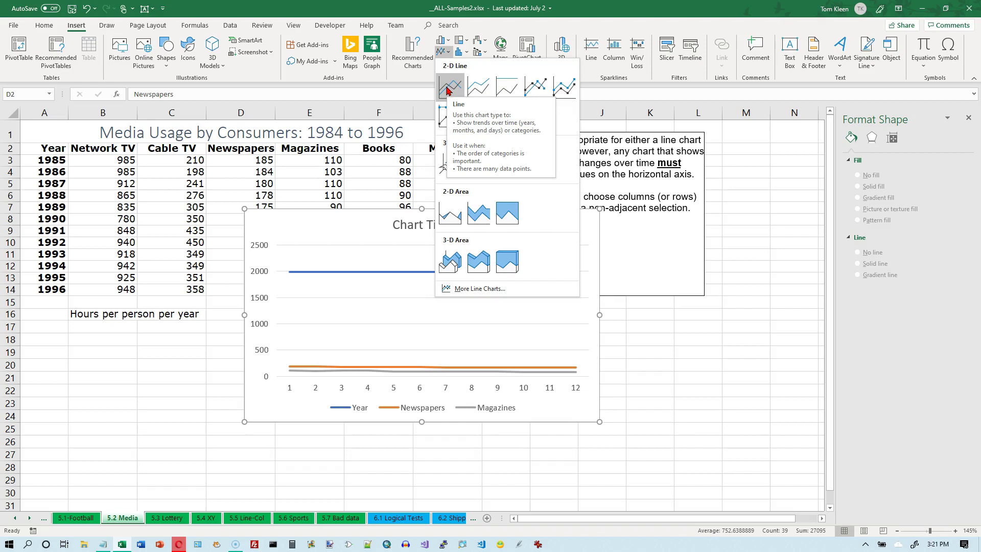
pyautogui.click(540, 87)
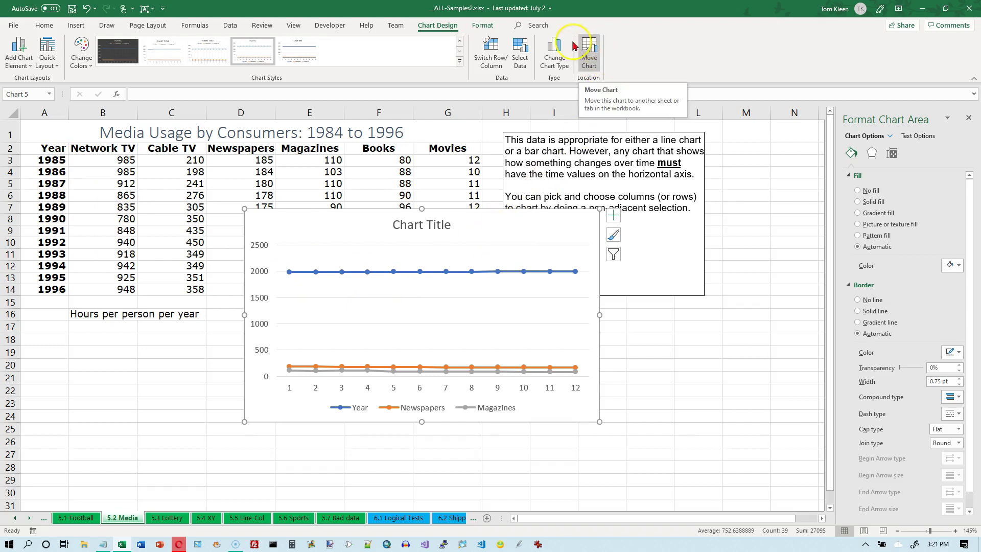
# - Move the media usage line chart to its own new chart sheet
pyautogui.click(443, 26)
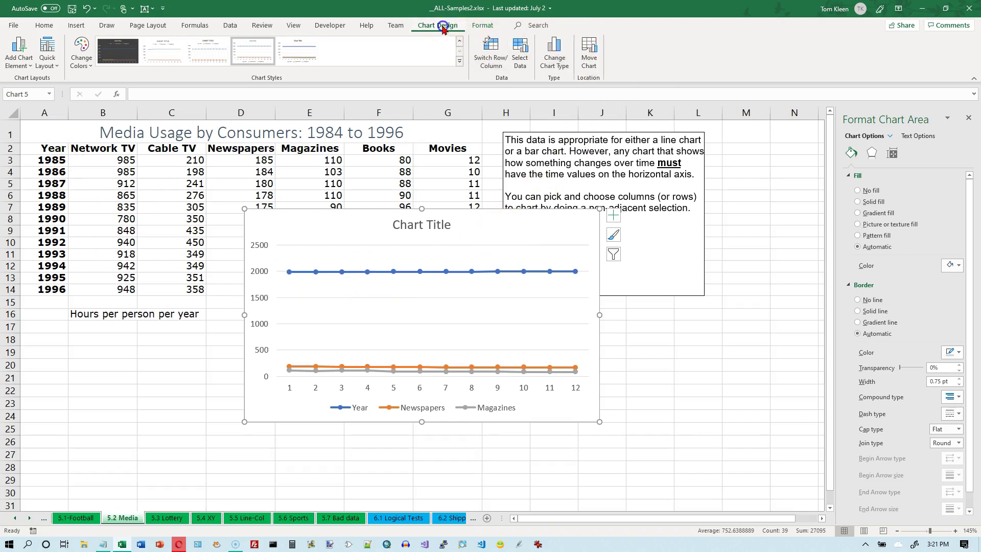
pyautogui.click(590, 51)
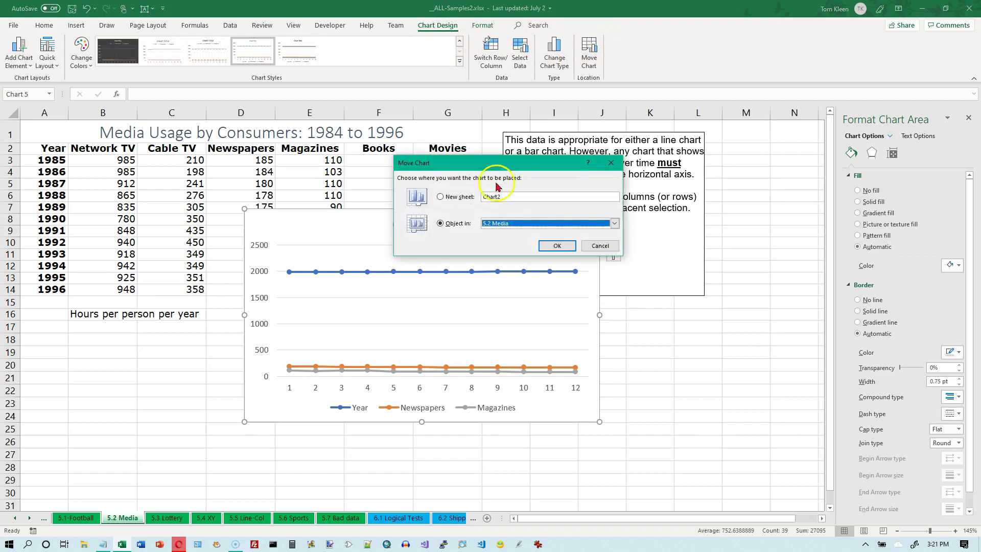
pyautogui.click(446, 199)
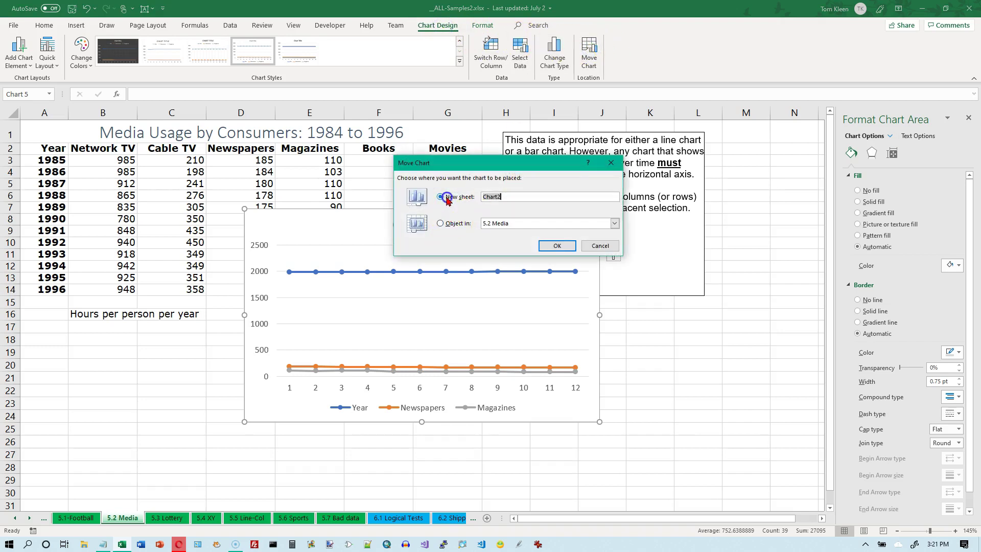
pyautogui.click(561, 250)
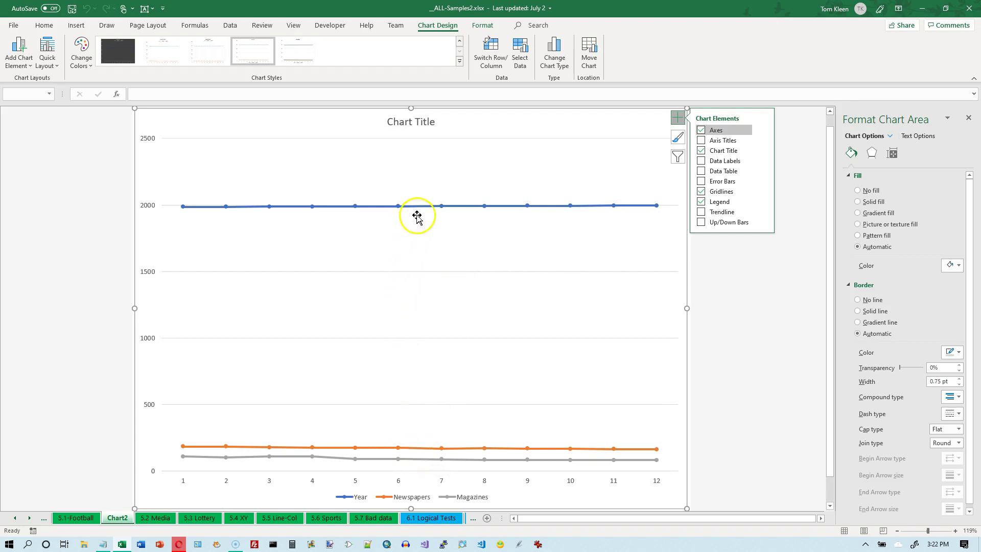
# - Delete the Year series from the line chart, keeping only Newspapers and Magazines plotted
pyautogui.moveTo(417, 211)
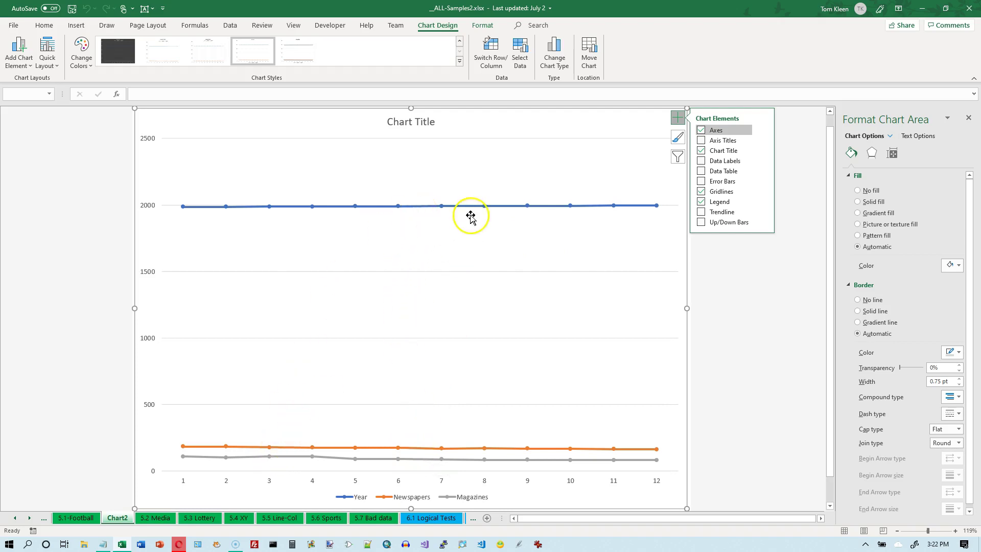
pyautogui.moveTo(470, 208)
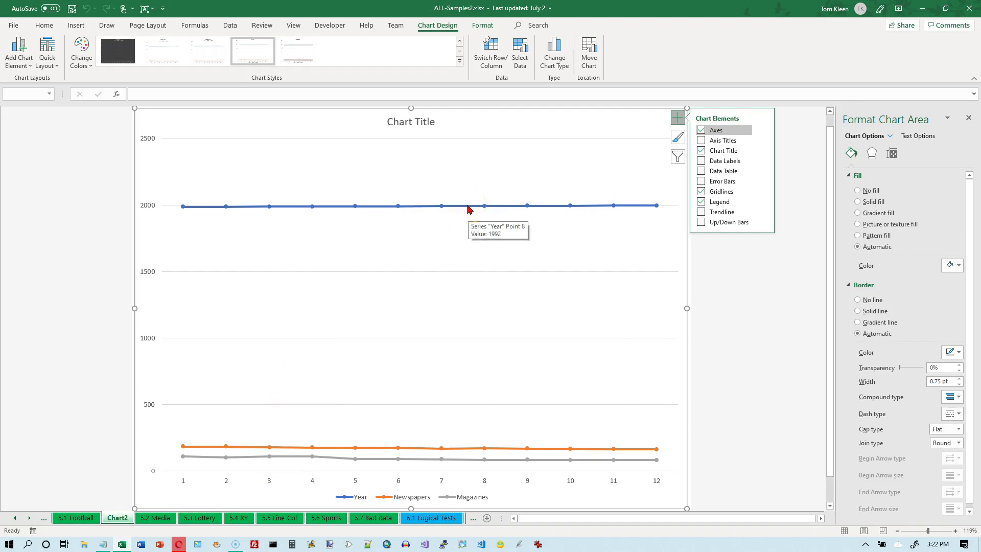
pyautogui.click(467, 206)
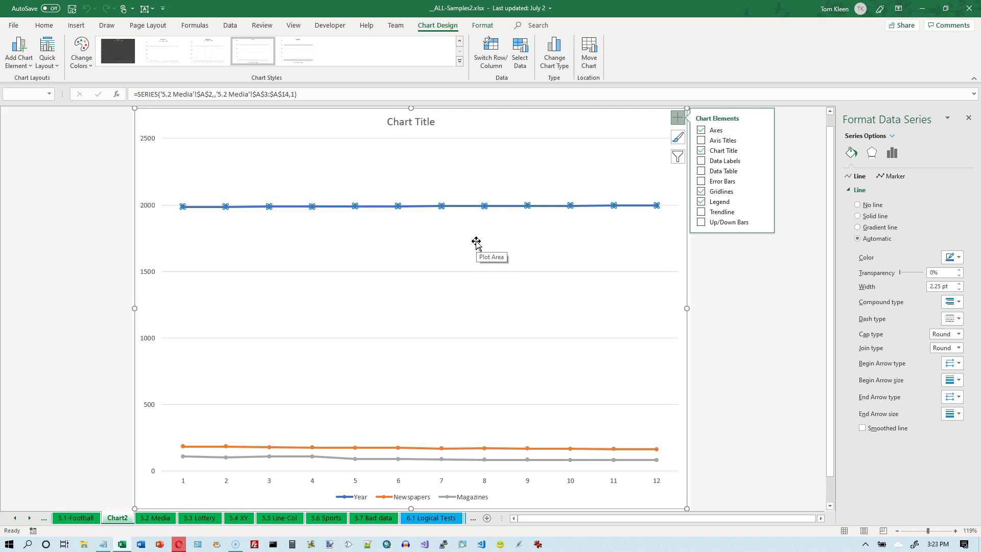
pyautogui.press('Delete')
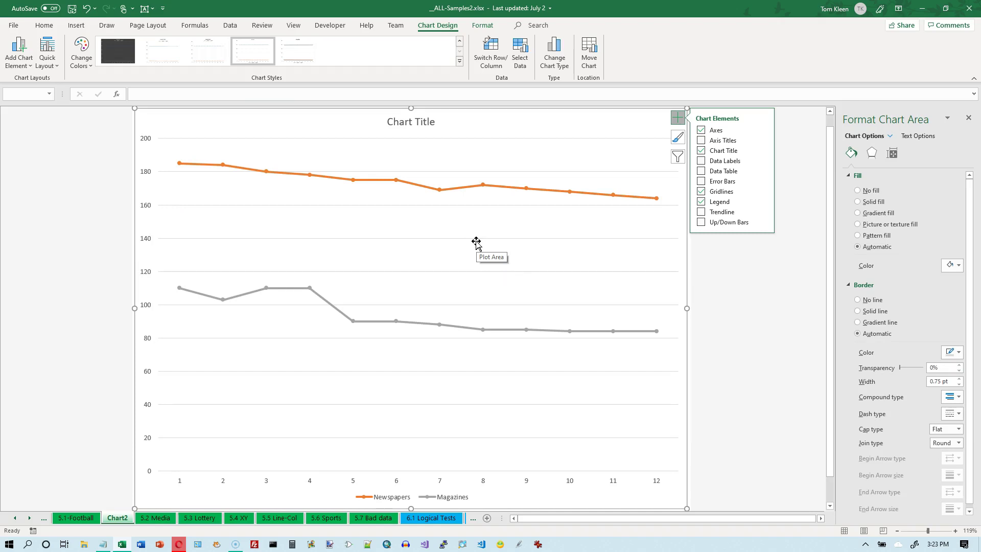
pyautogui.click(500, 478)
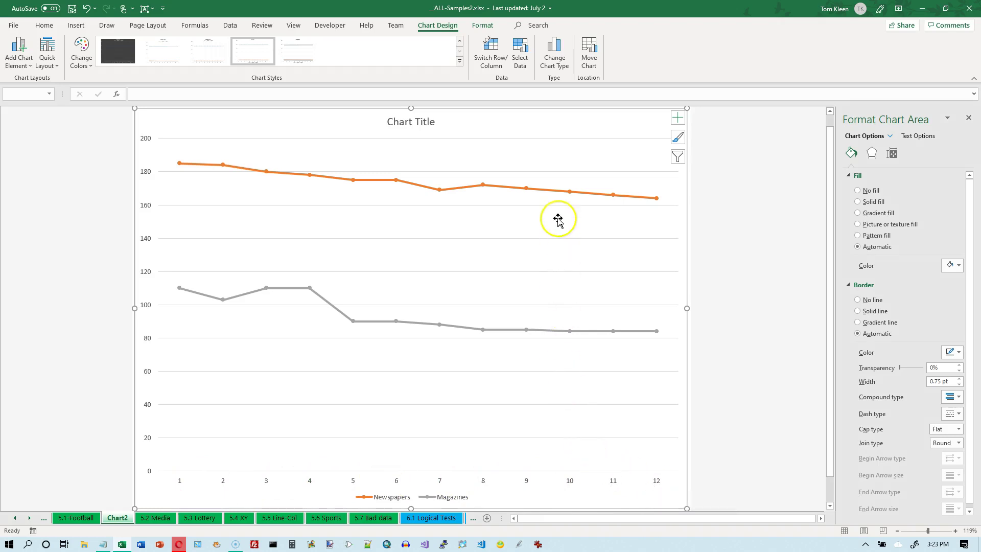
# - Set the chart's horizontal axis labels to the years in A3:A14 of the 5.2 Media sheet
pyautogui.click(519, 50)
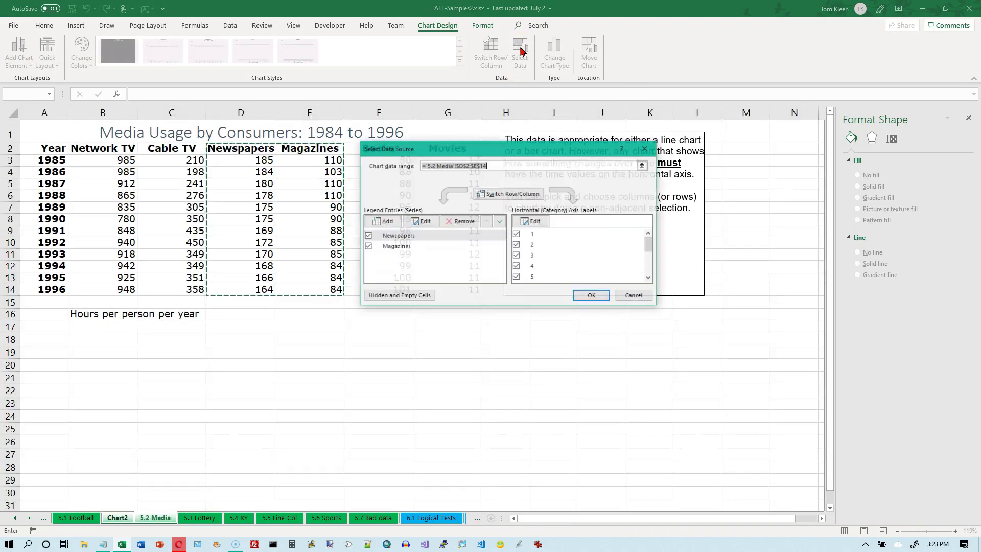
pyautogui.moveTo(493, 148); pyautogui.dragTo(533, 144)
pyautogui.moveTo(511, 144); pyautogui.dragTo(488, 142)
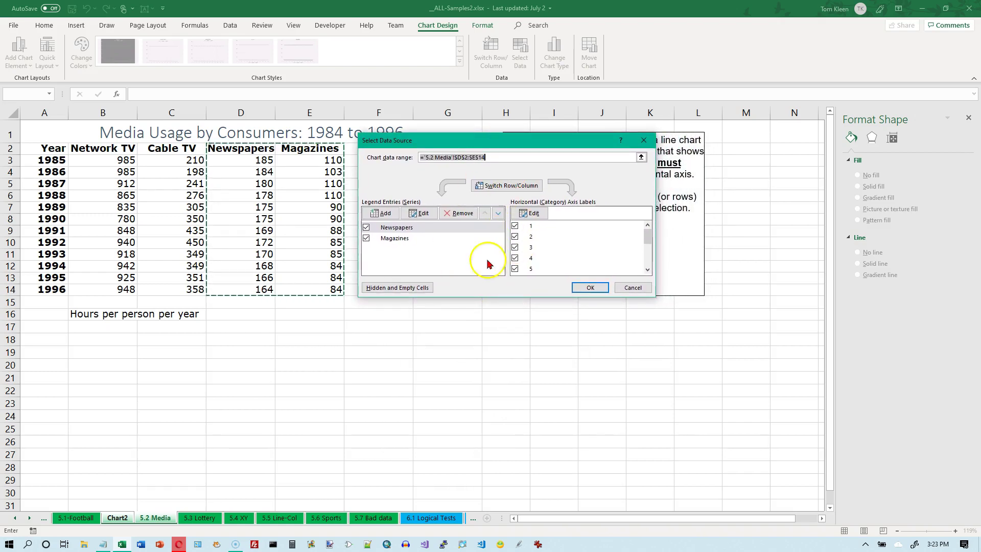
pyautogui.click(399, 240)
pyautogui.click(421, 234)
pyautogui.moveTo(649, 234)
pyautogui.mouseDown()
pyautogui.moveTo(650, 258)
pyautogui.moveTo(645, 227)
pyautogui.mouseUp()
pyautogui.click(532, 214)
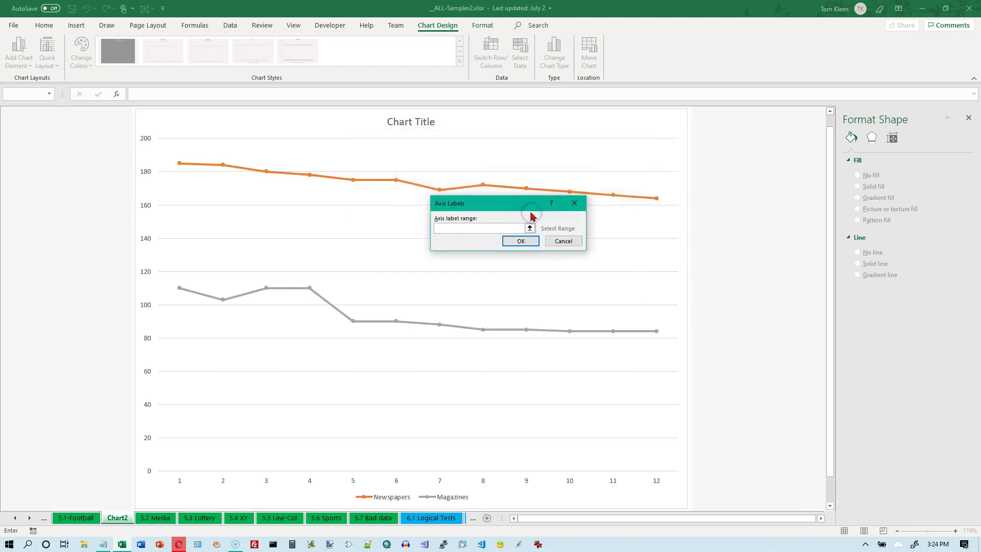
pyautogui.click(530, 232)
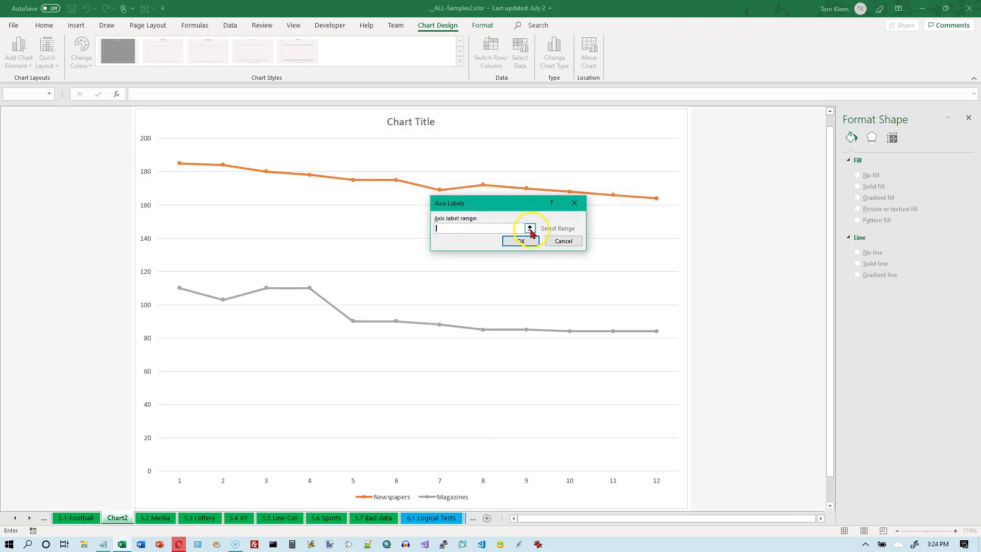
pyautogui.click(475, 228)
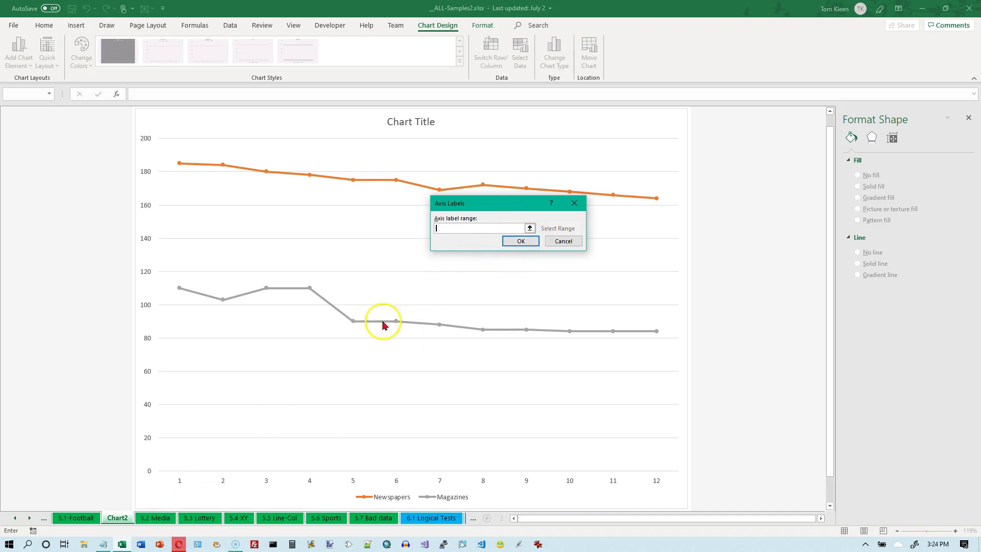
pyautogui.click(156, 518)
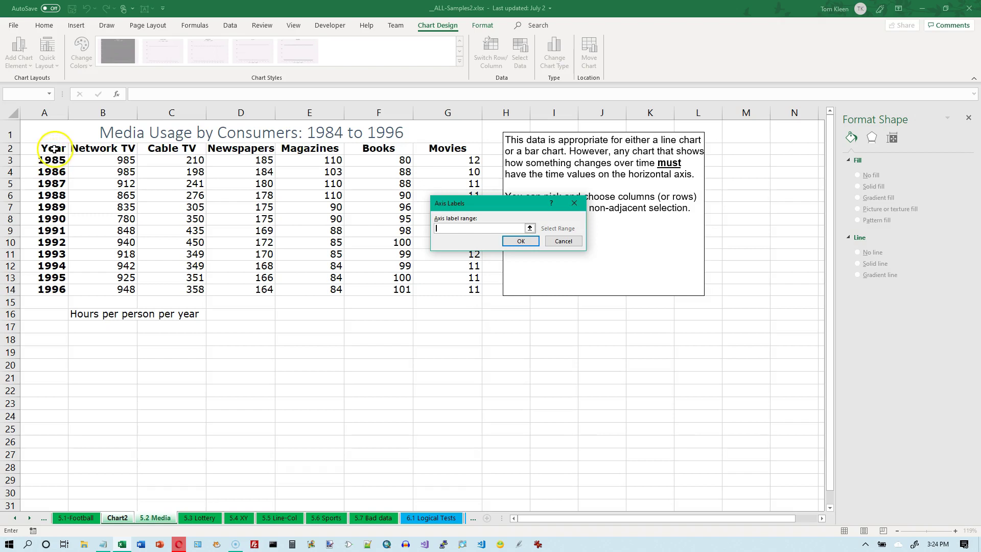
pyautogui.moveTo(51, 160); pyautogui.dragTo(46, 289)
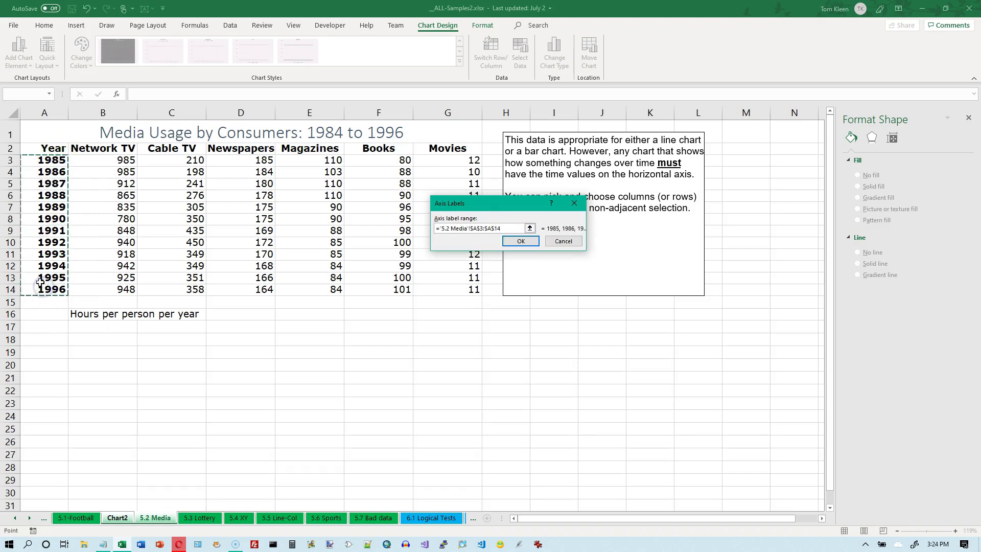
pyautogui.click(520, 242)
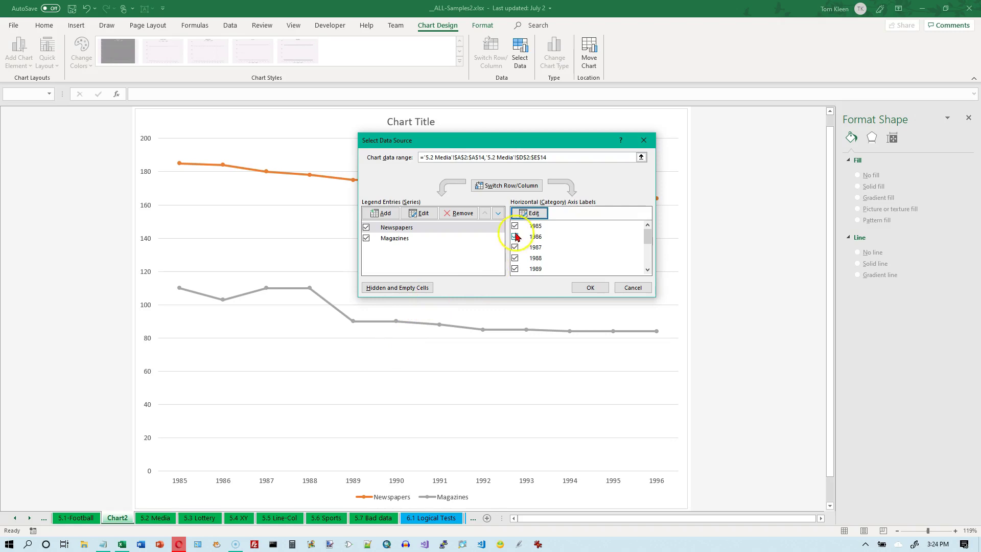
pyautogui.click(535, 216)
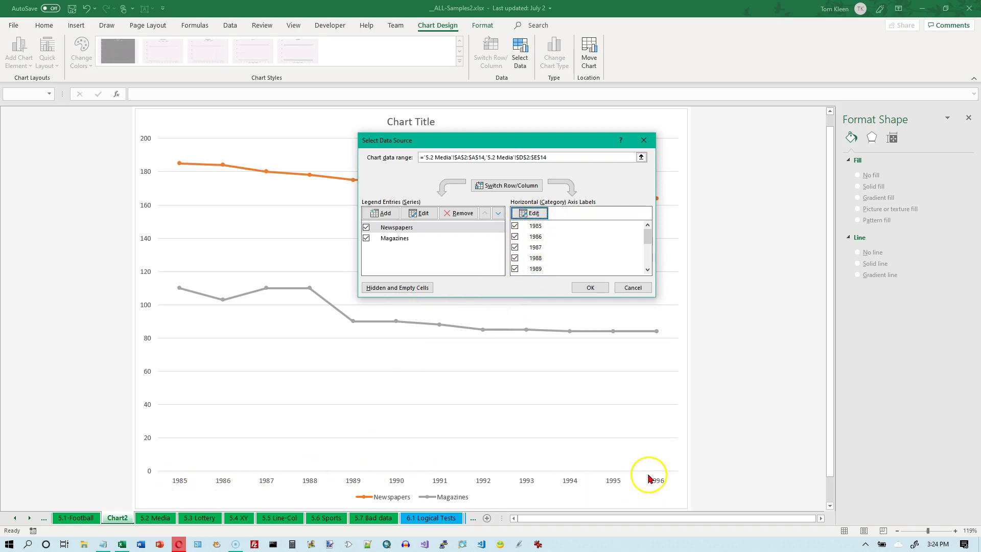
pyautogui.click(590, 288)
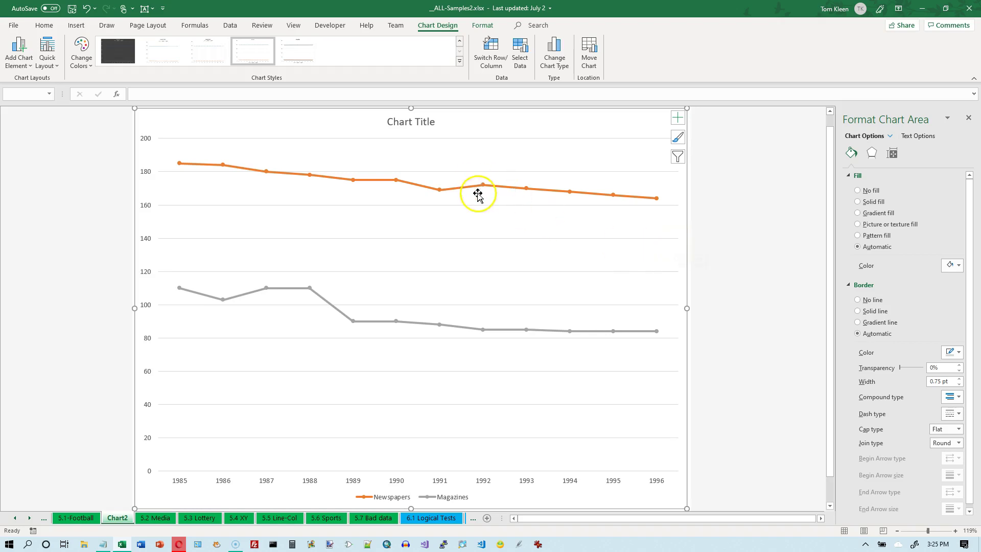
# - Change the chart title to "Newspapers vs. Magazines, Hours per Year, 1985-1996"
pyautogui.click(432, 124)
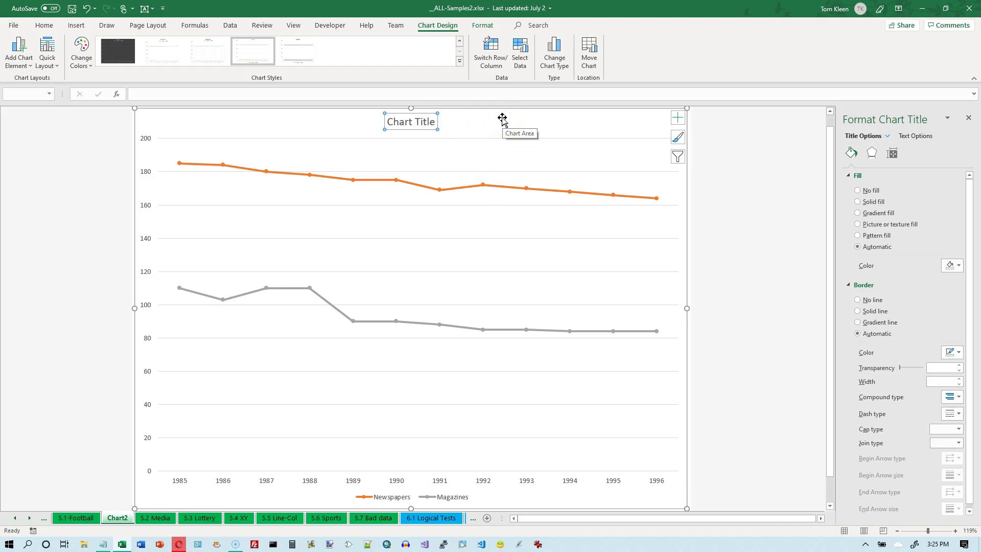
pyautogui.write('N')
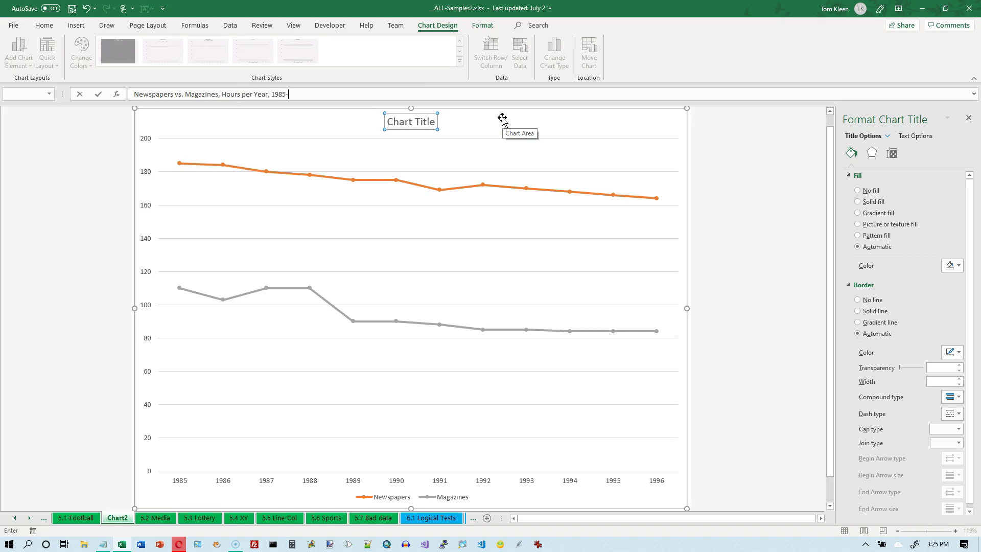
pyautogui.press('Return')
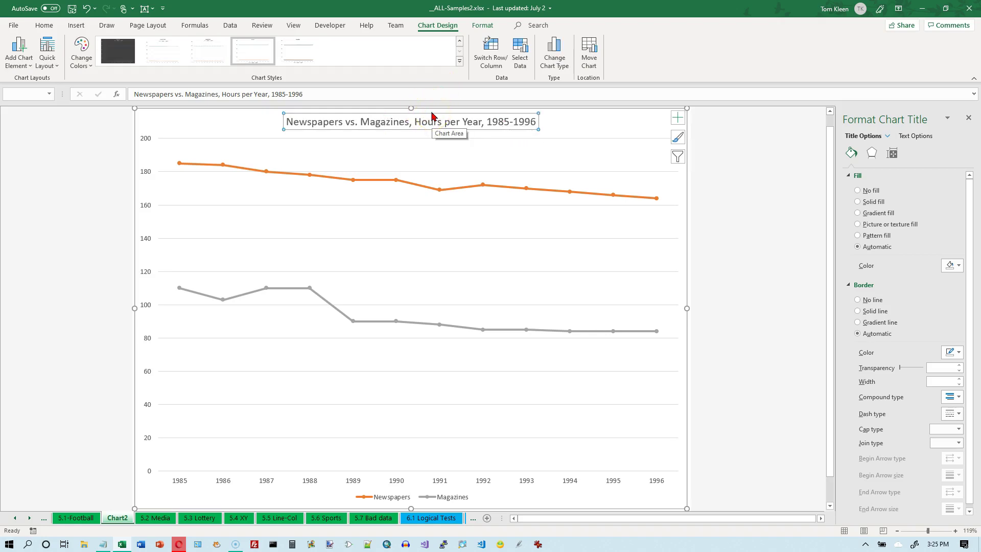
pyautogui.hotkey('ctrl', 'q')
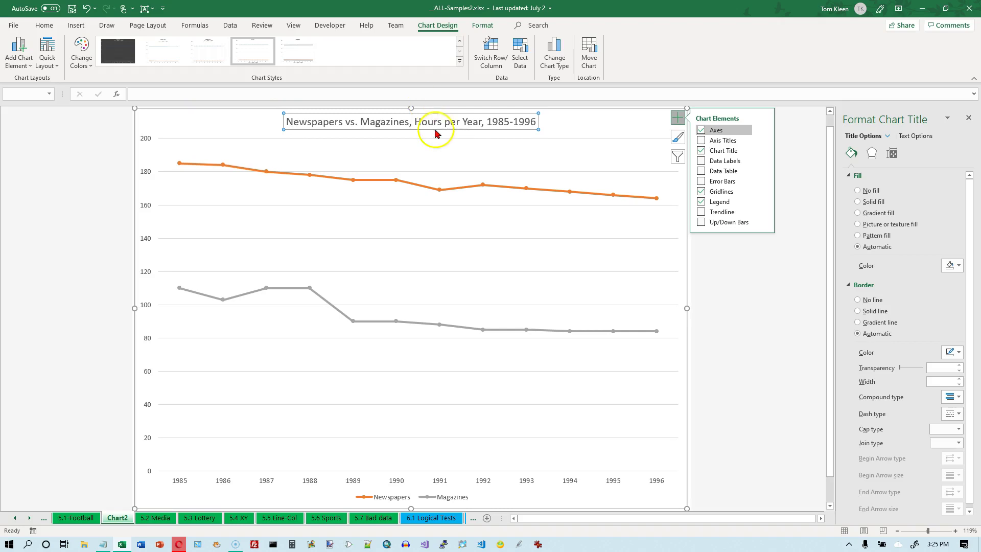
# - Format the Newspapers series line as a solid line in standard red
pyautogui.moveTo(376, 185)
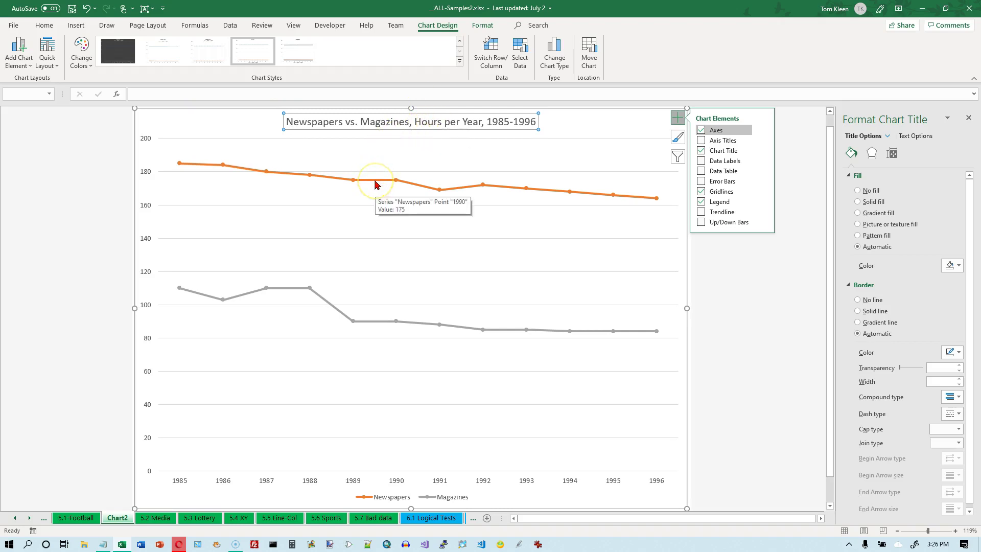
pyautogui.click(376, 185)
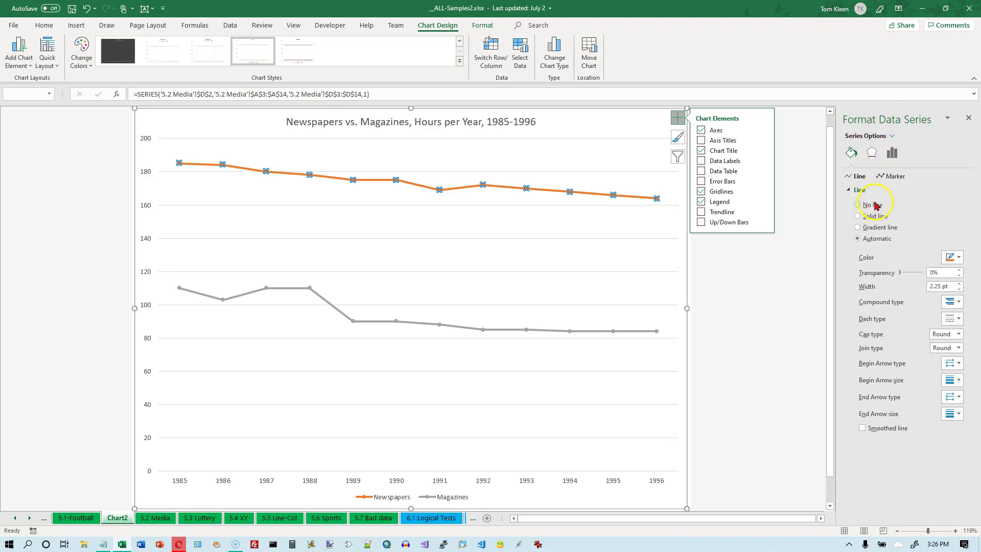
pyautogui.click(860, 180)
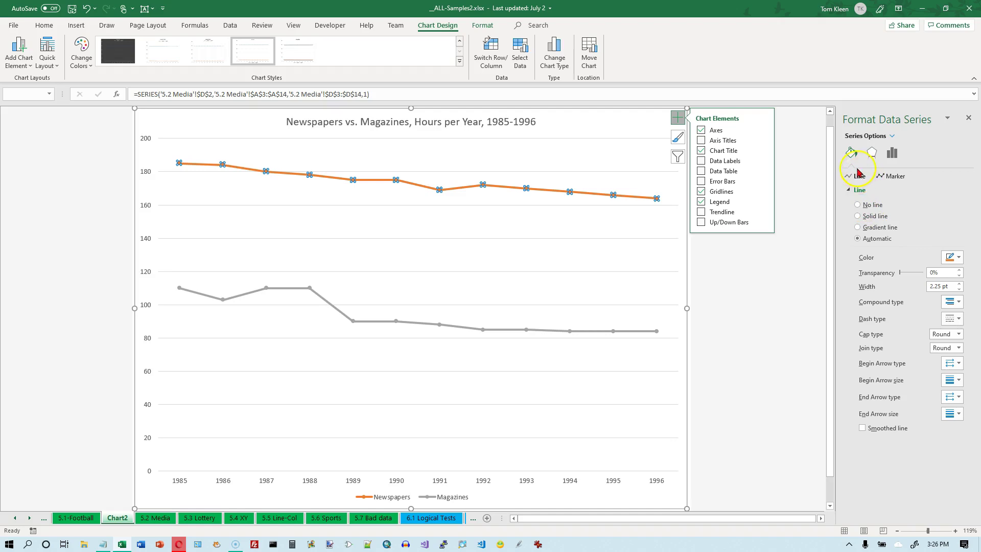
pyautogui.click(892, 176)
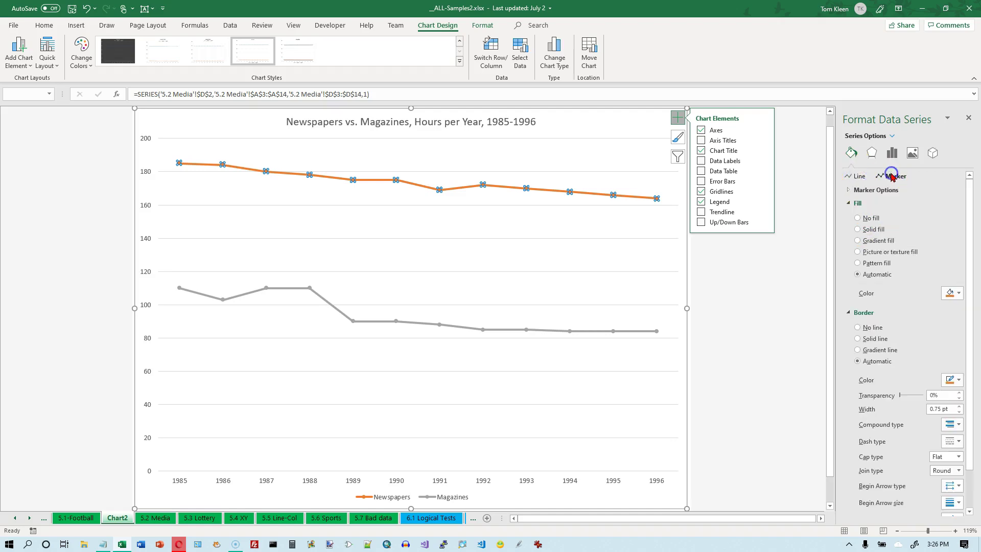
pyautogui.click(857, 177)
pyautogui.click(869, 206)
pyautogui.click(857, 216)
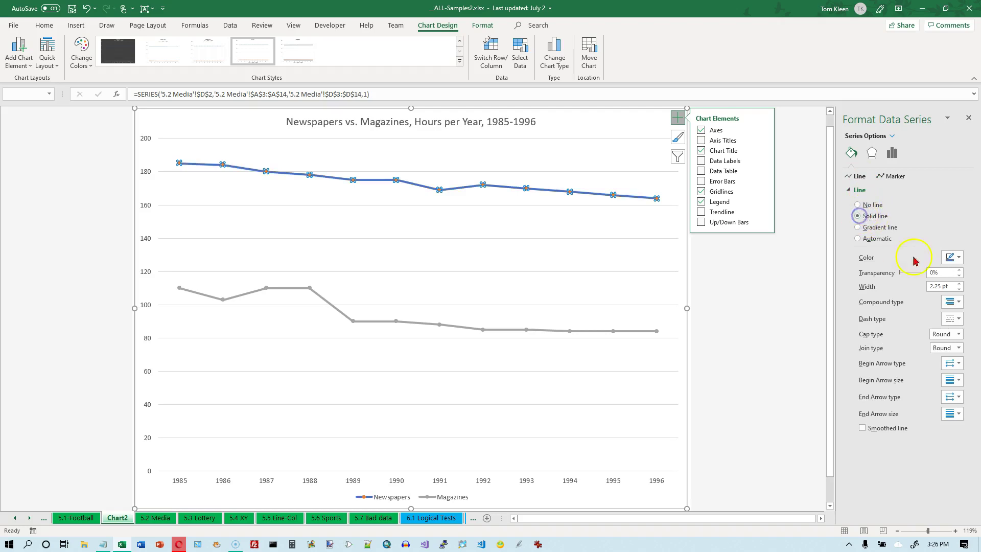
pyautogui.click(958, 257)
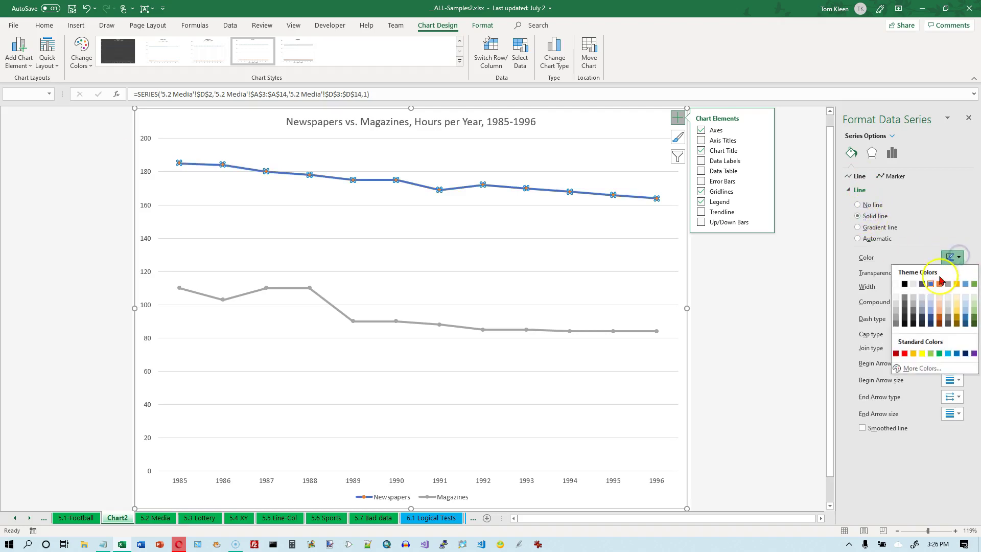
pyautogui.click(904, 353)
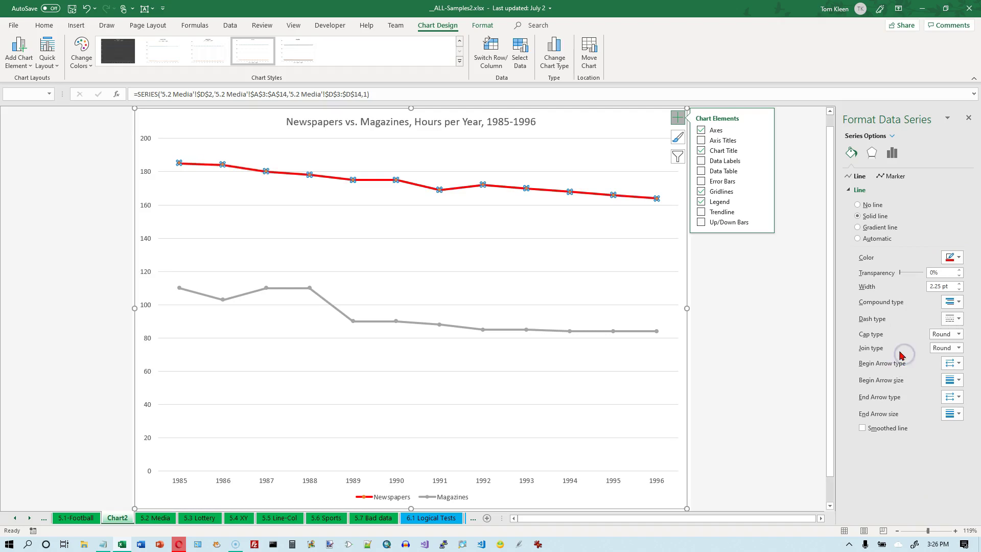
pyautogui.click(453, 216)
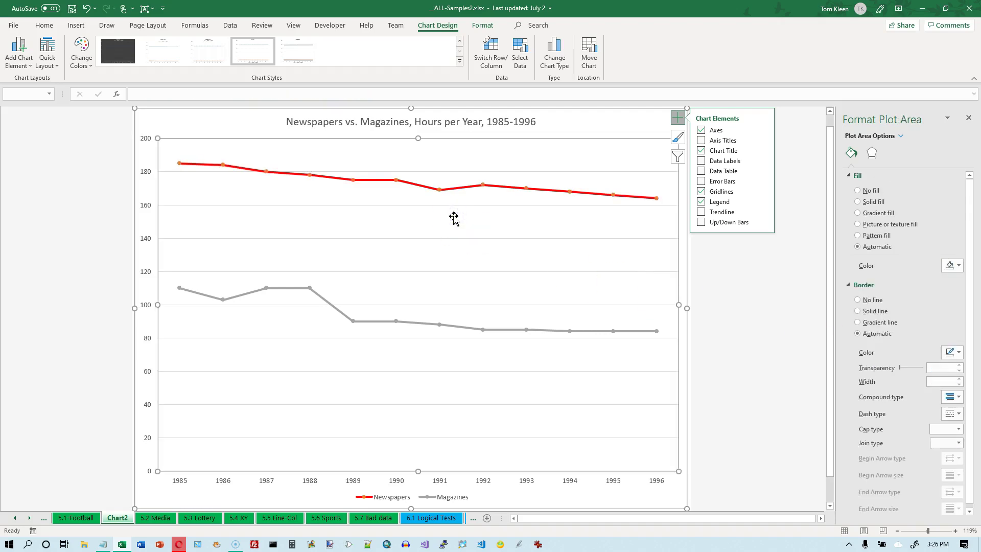
# - Give the Newspapers series markers a solid fill in standard red to match the line
pyautogui.click(438, 201)
pyautogui.click(591, 195)
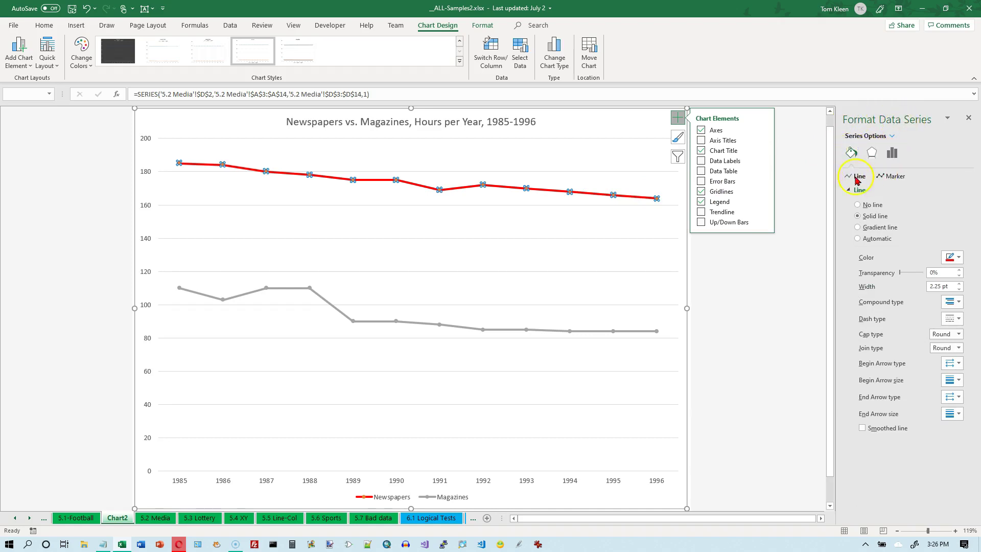
pyautogui.click(889, 177)
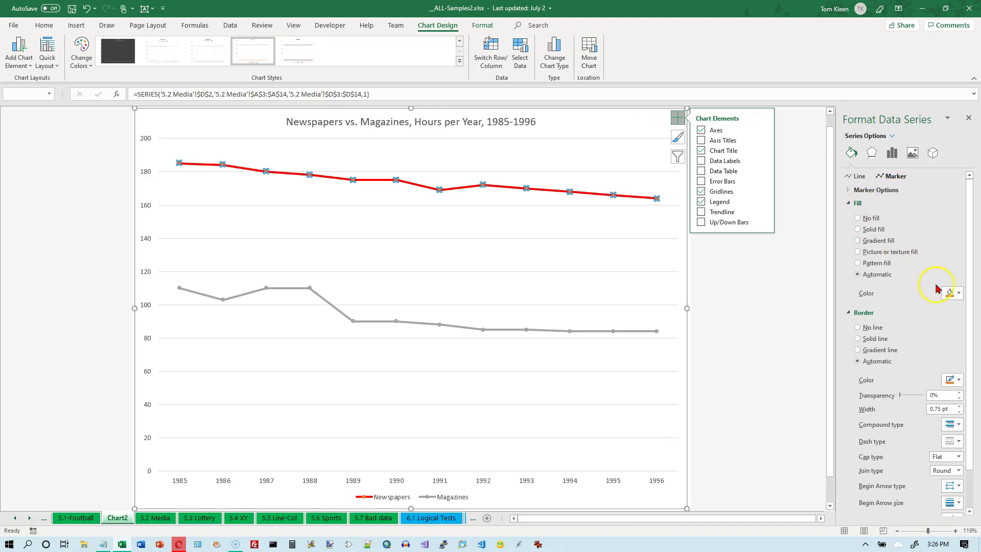
pyautogui.click(952, 291)
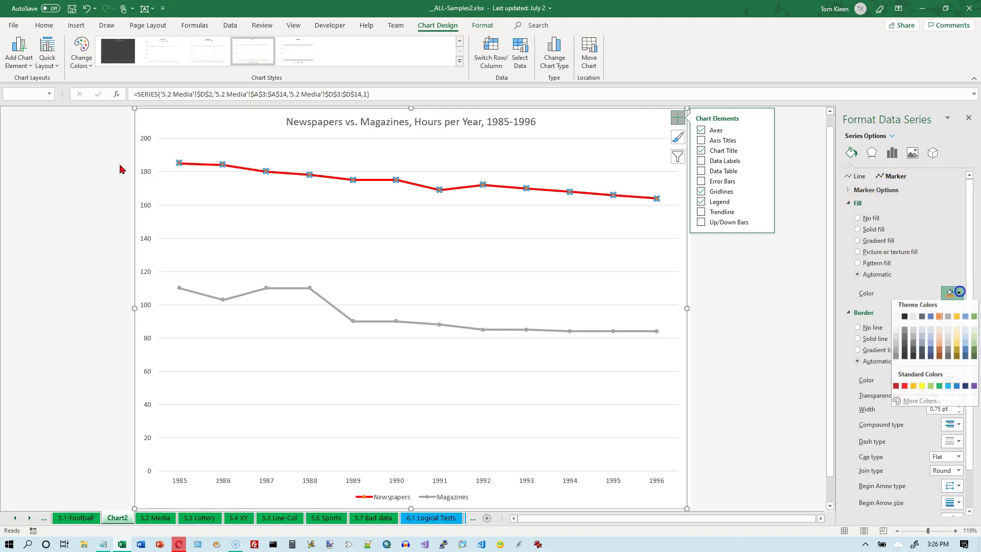
pyautogui.click(858, 229)
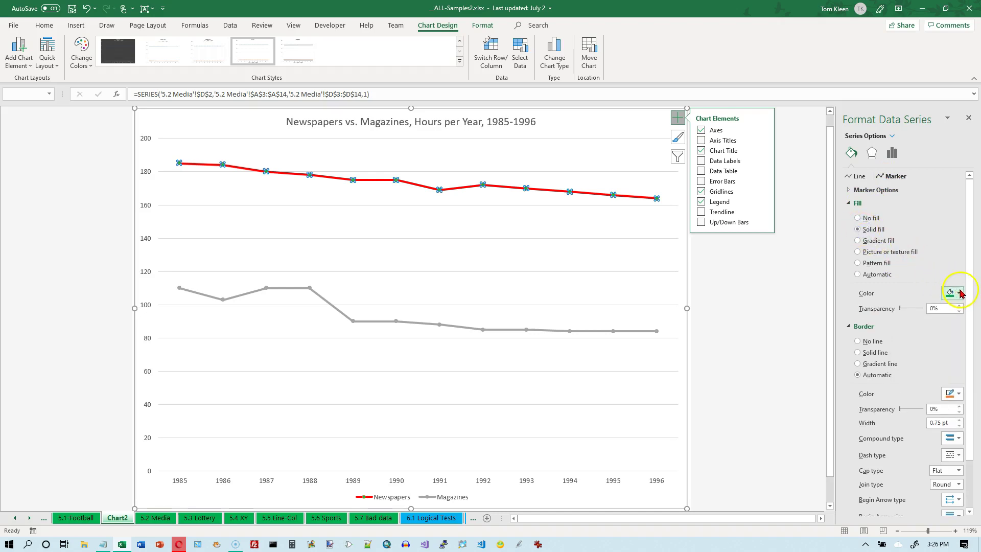
pyautogui.click(953, 290)
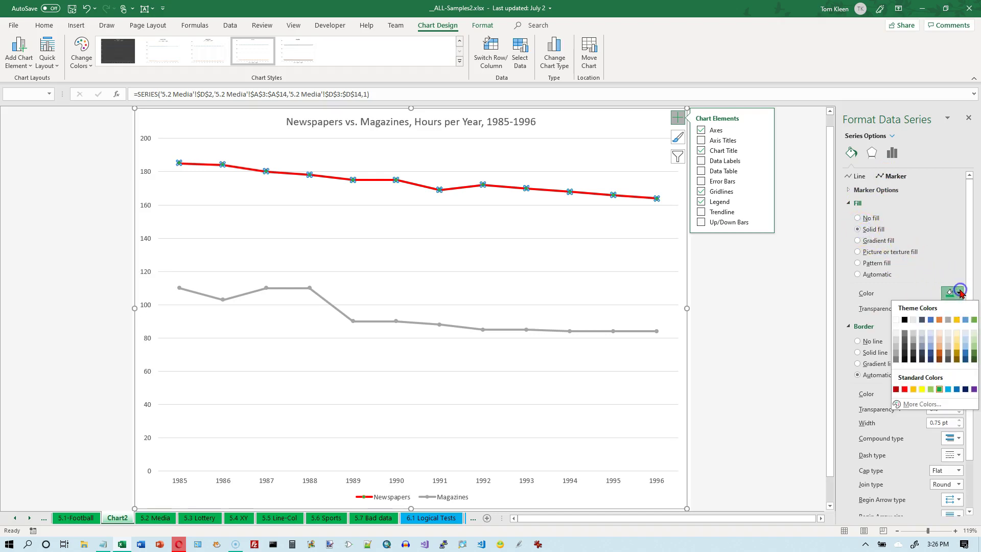
pyautogui.click(904, 390)
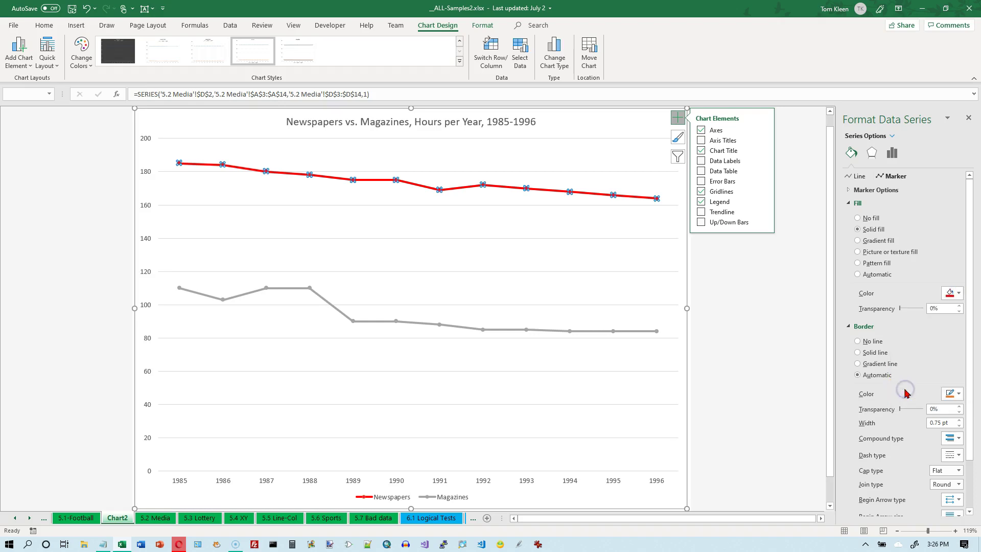
pyautogui.click(548, 223)
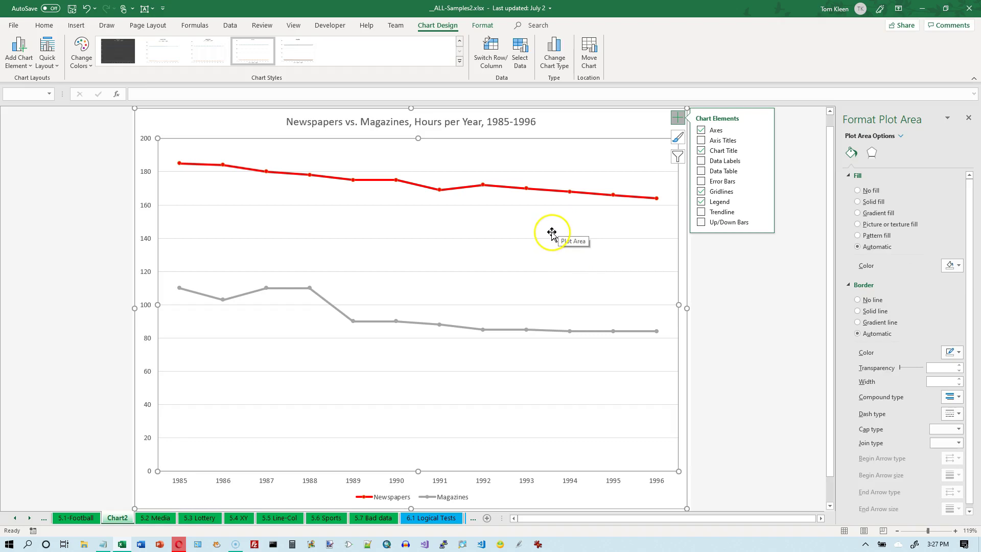
# - Set the border of the Newspapers series markers to a solid red line
pyautogui.click(535, 208)
pyautogui.click(556, 208)
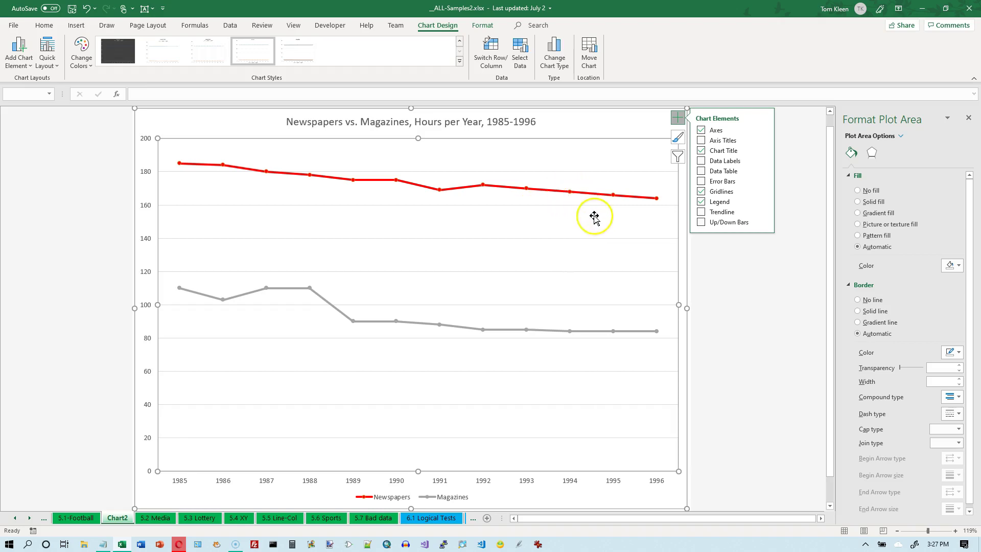
pyautogui.click(556, 190)
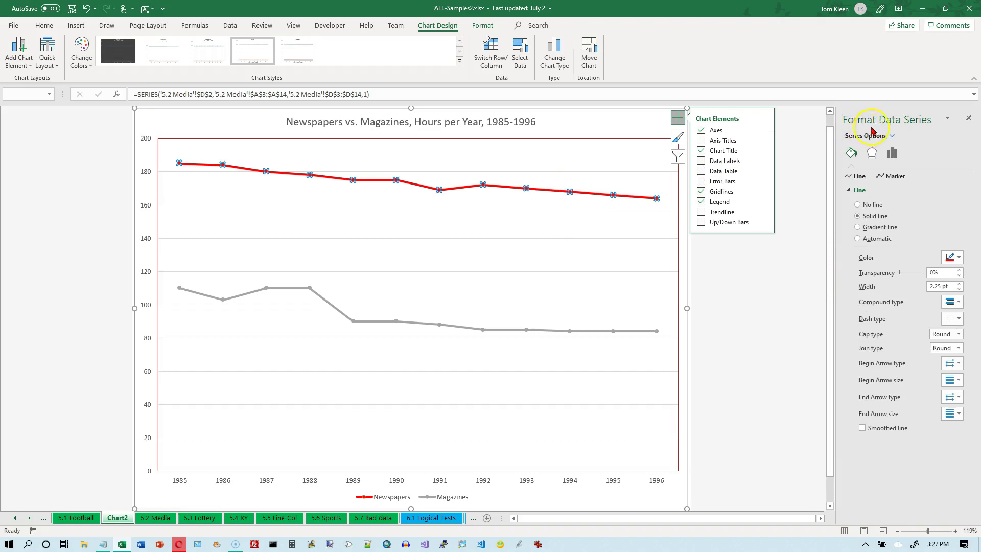
pyautogui.click(891, 175)
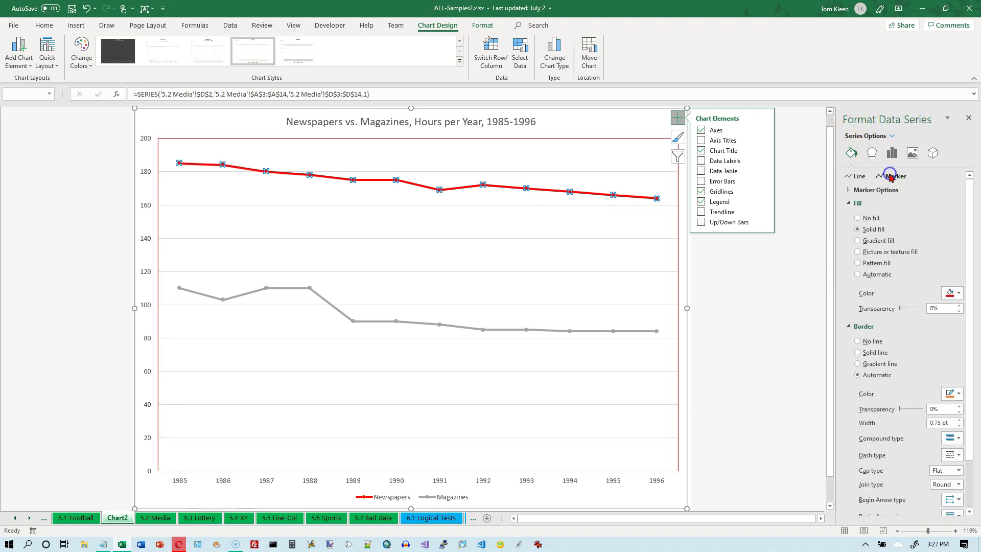
pyautogui.click(858, 353)
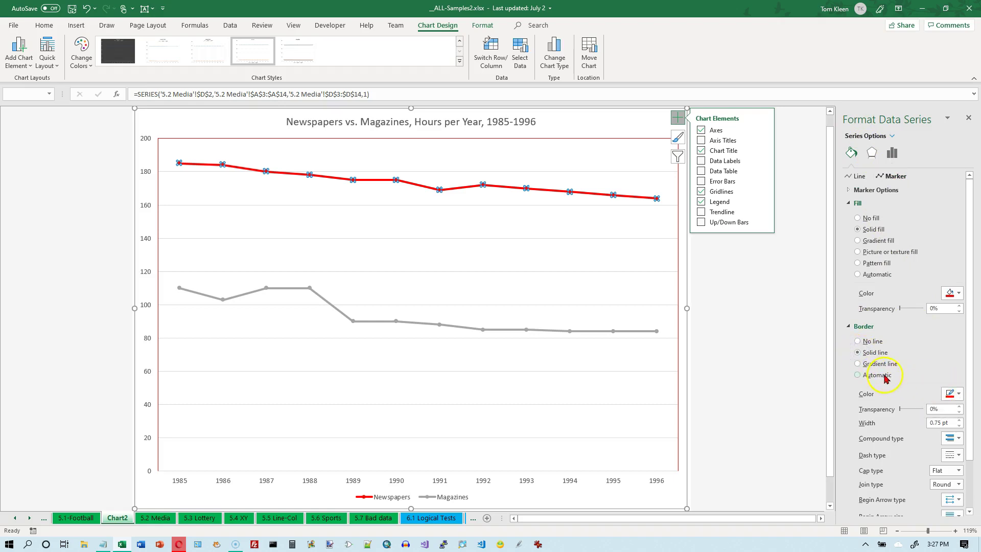
pyautogui.click(954, 397)
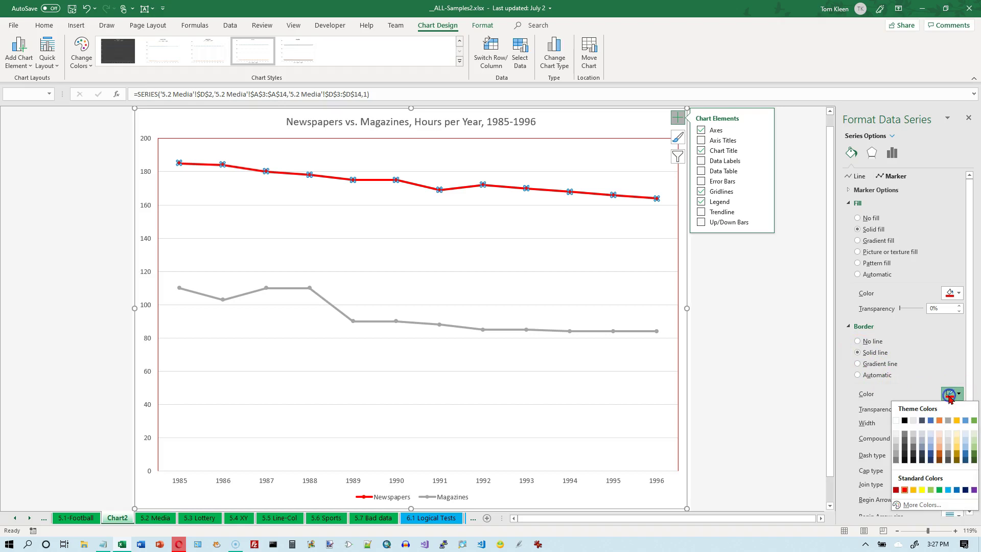
pyautogui.click(950, 397)
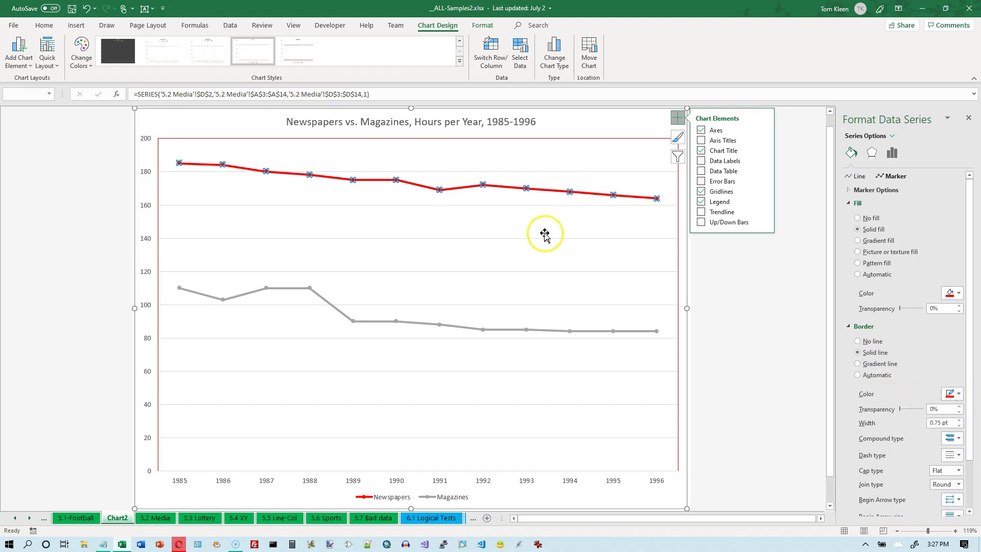
pyautogui.click(516, 221)
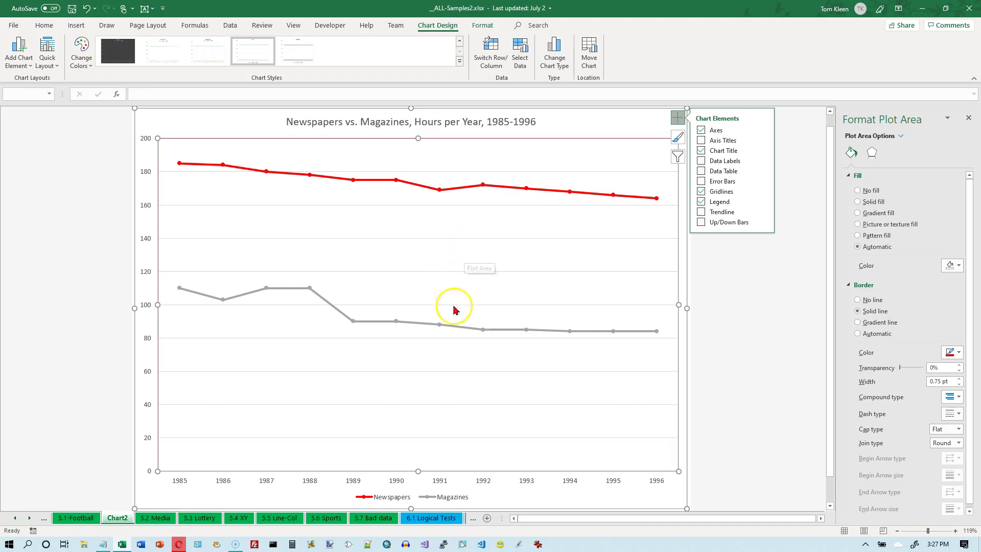
# - Set the font size of the chart's vertical axis labels to 14
pyautogui.moveTo(448, 328)
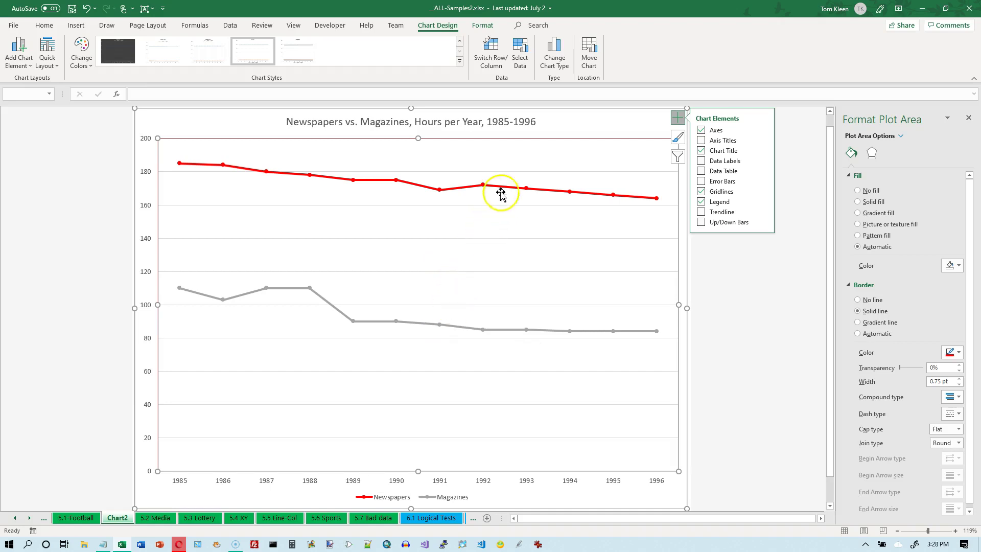
pyautogui.moveTo(502, 203)
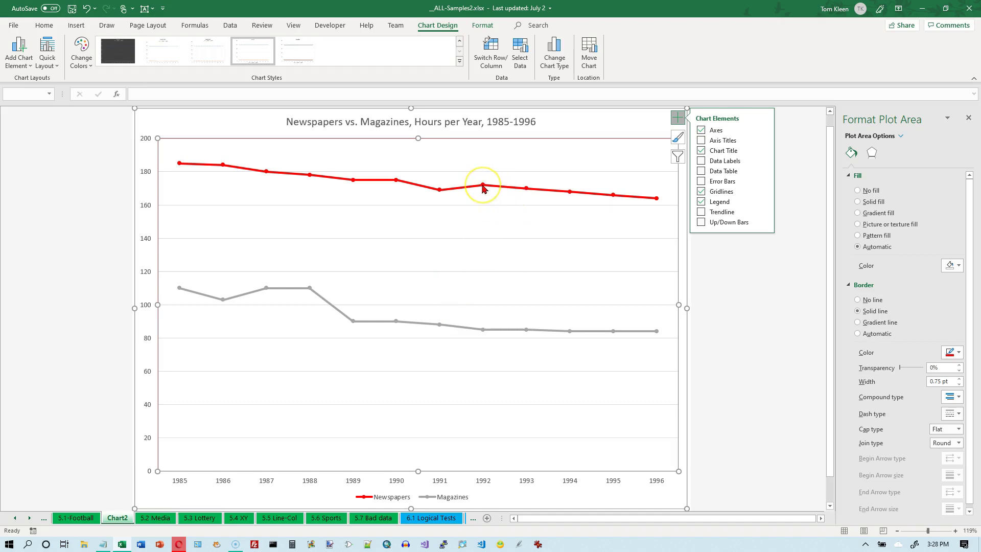
pyautogui.moveTo(483, 189)
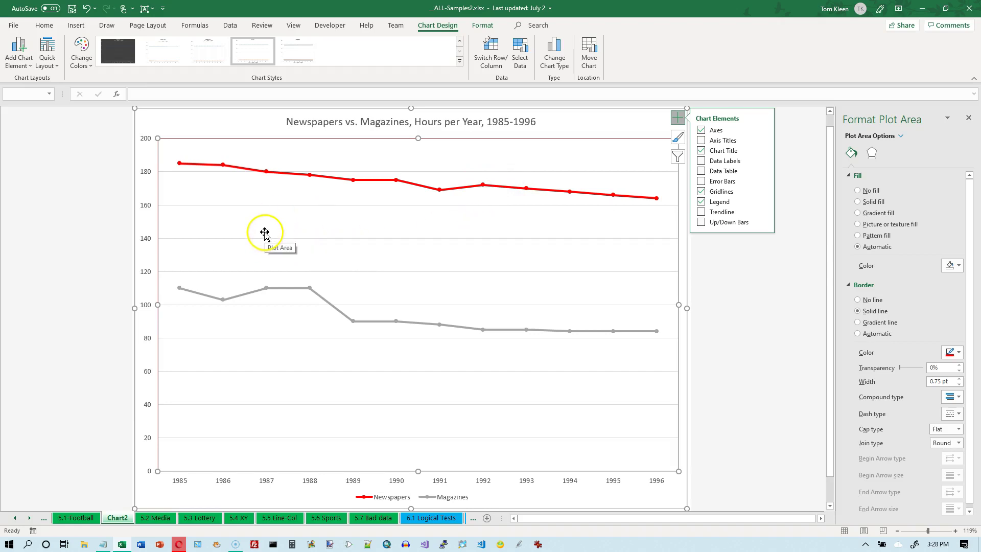
pyautogui.click(146, 144)
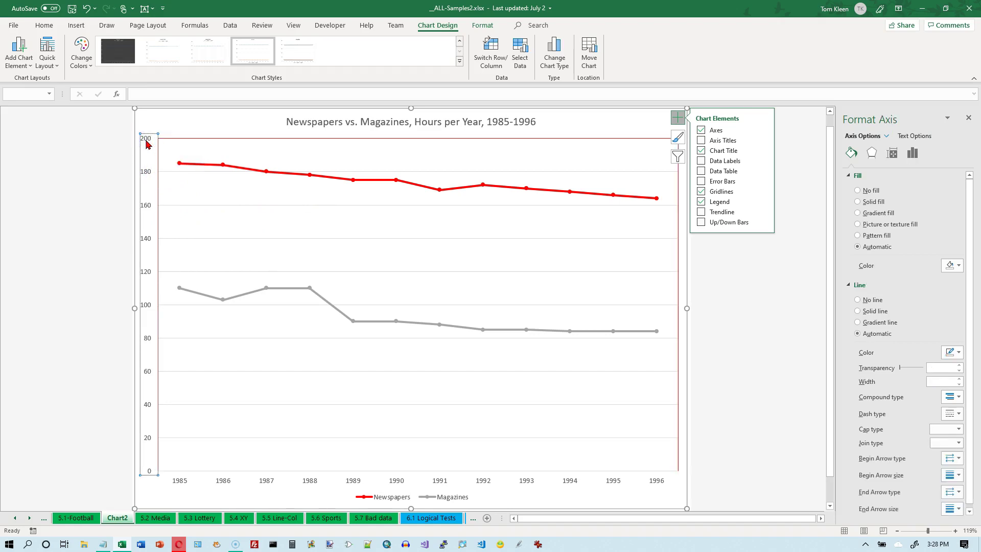
pyautogui.click(916, 135)
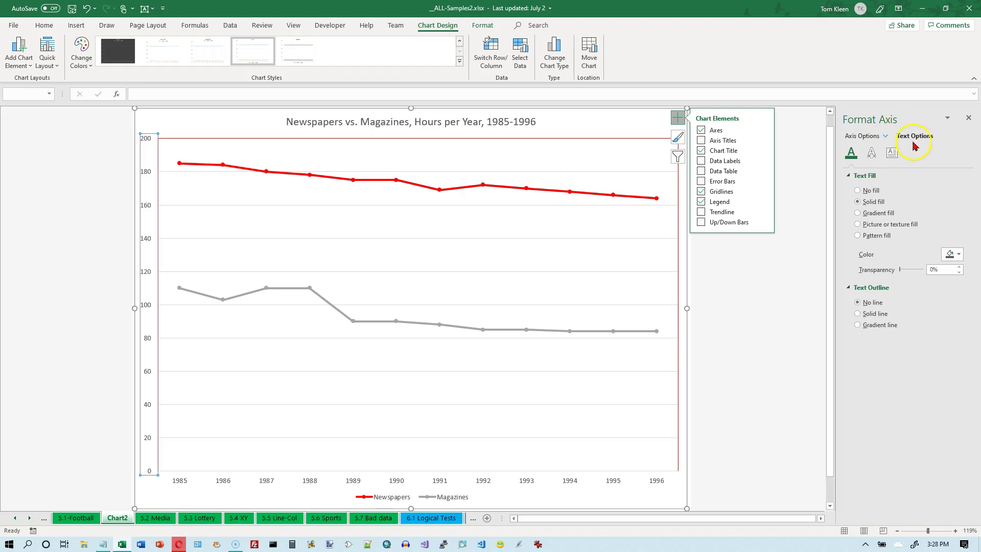
pyautogui.click(892, 154)
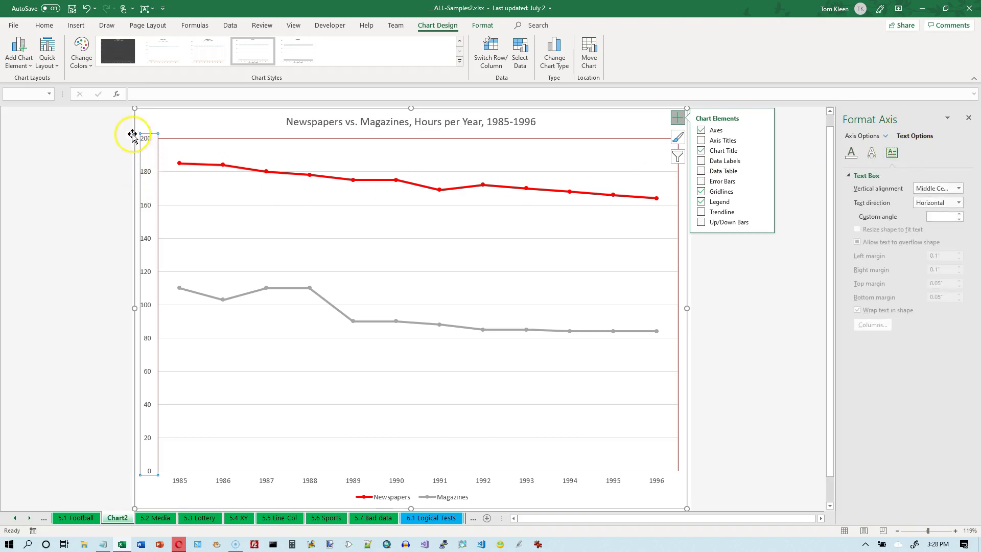
pyautogui.click(44, 25)
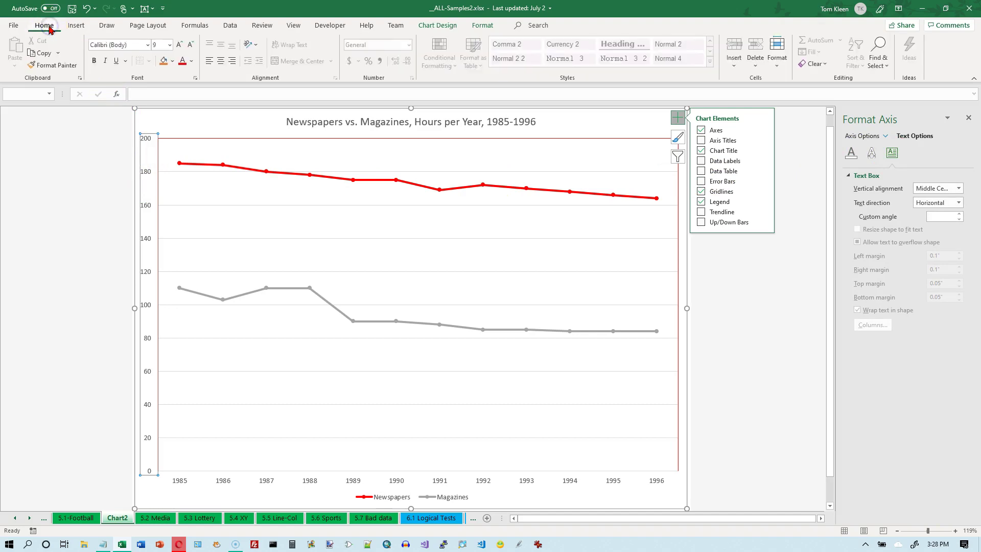
pyautogui.click(169, 45)
pyautogui.click(161, 127)
# - Enlarge the year labels on the horizontal axis to font size 14
pyautogui.click(361, 479)
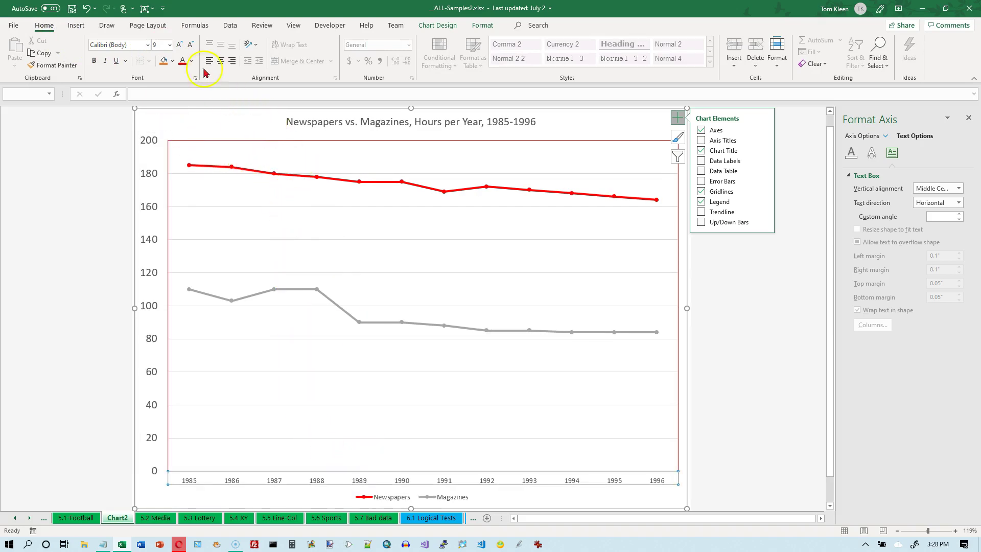
pyautogui.click(169, 45)
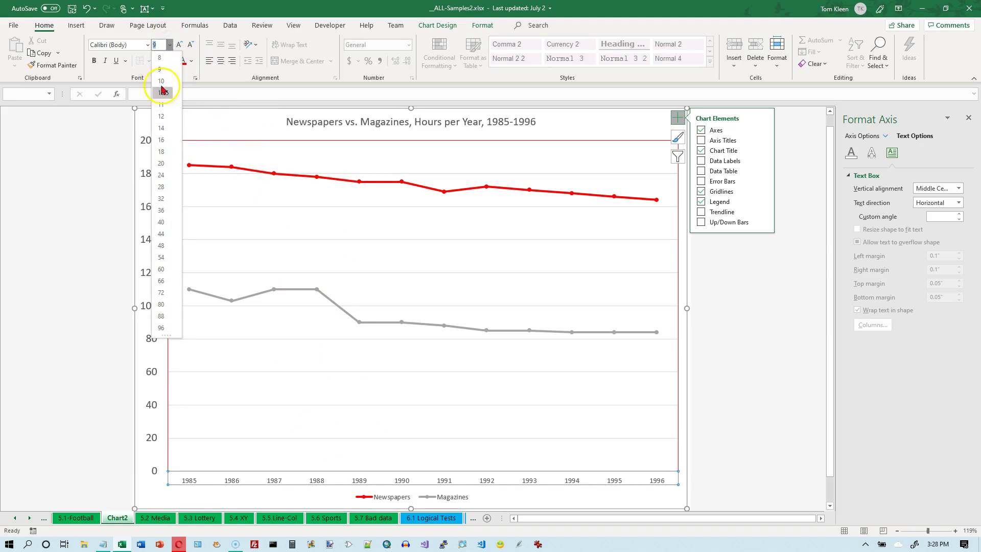
pyautogui.click(163, 128)
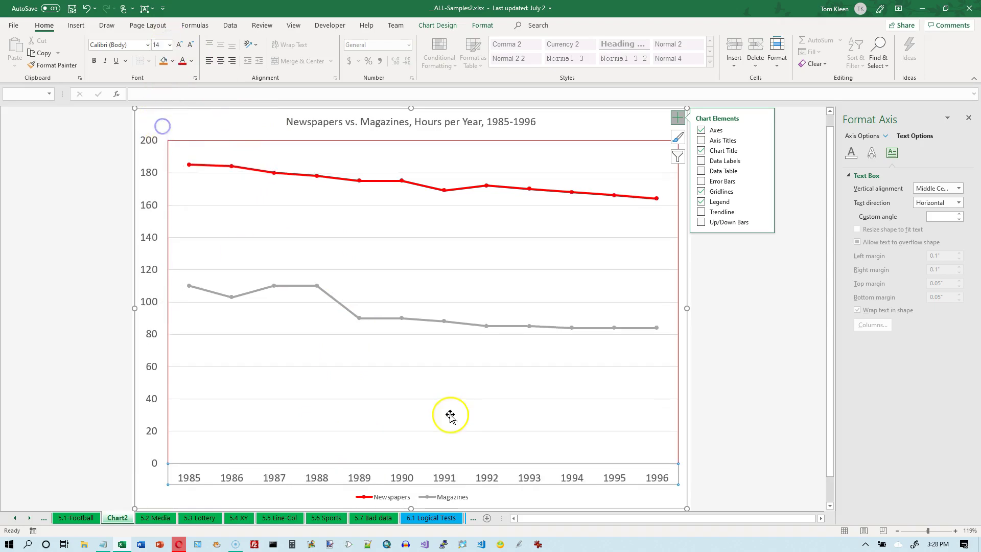
# - Set the text of the chart legend to font size 14
pyautogui.click(418, 499)
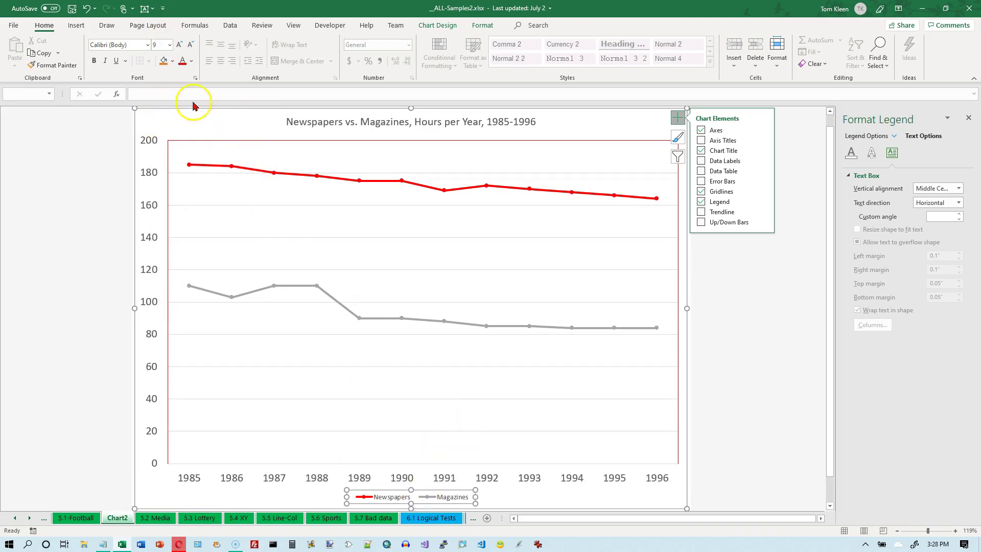
pyautogui.click(169, 45)
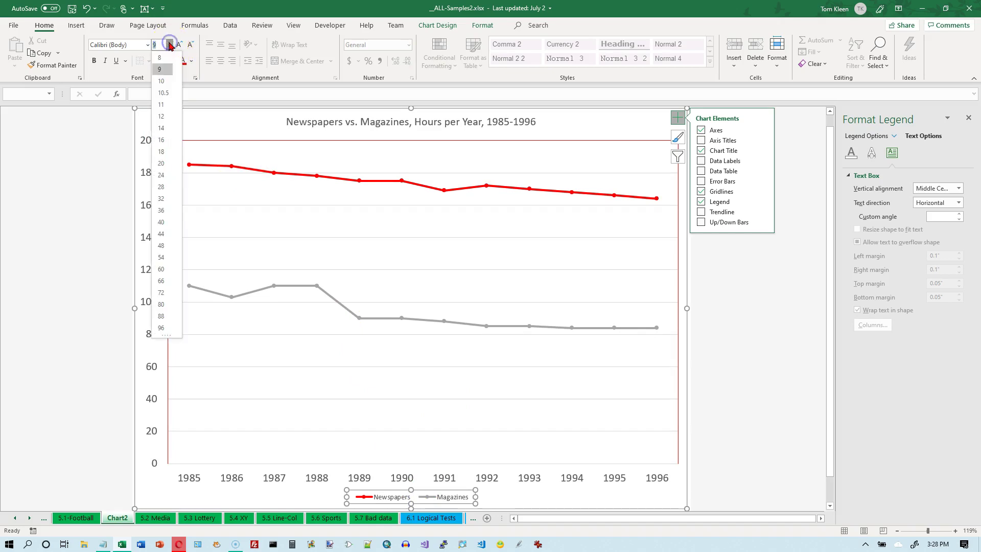
pyautogui.click(163, 130)
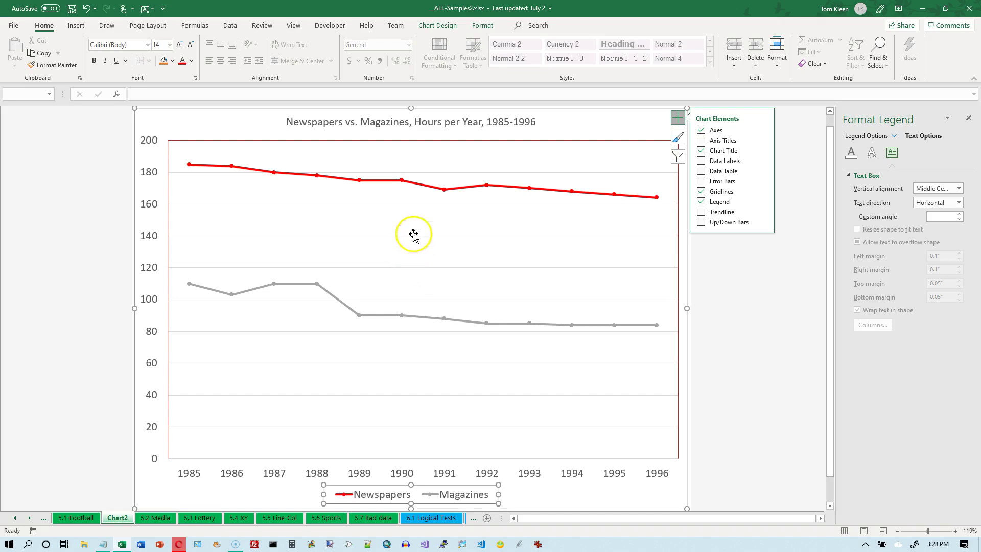
# - Open the formatting options for the chart's plot area and switch its fill to a gradient fill
pyautogui.click(329, 220)
pyautogui.click(401, 225)
pyautogui.click(849, 153)
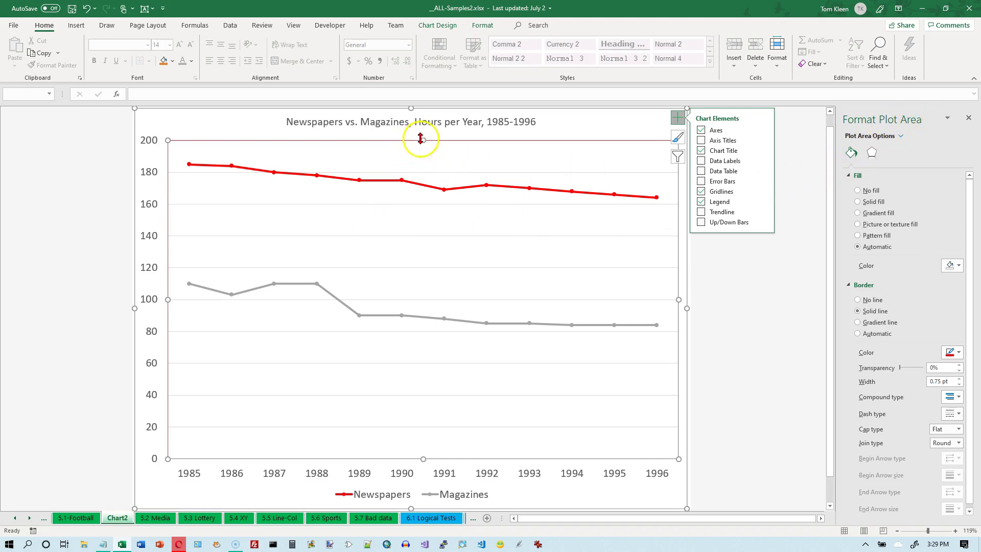
pyautogui.rightClick(382, 221)
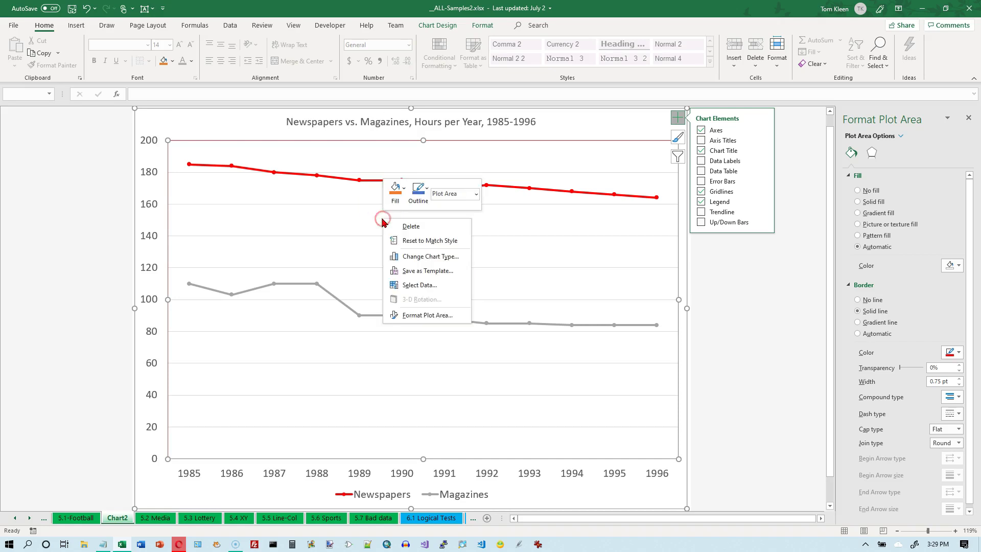
pyautogui.click(426, 315)
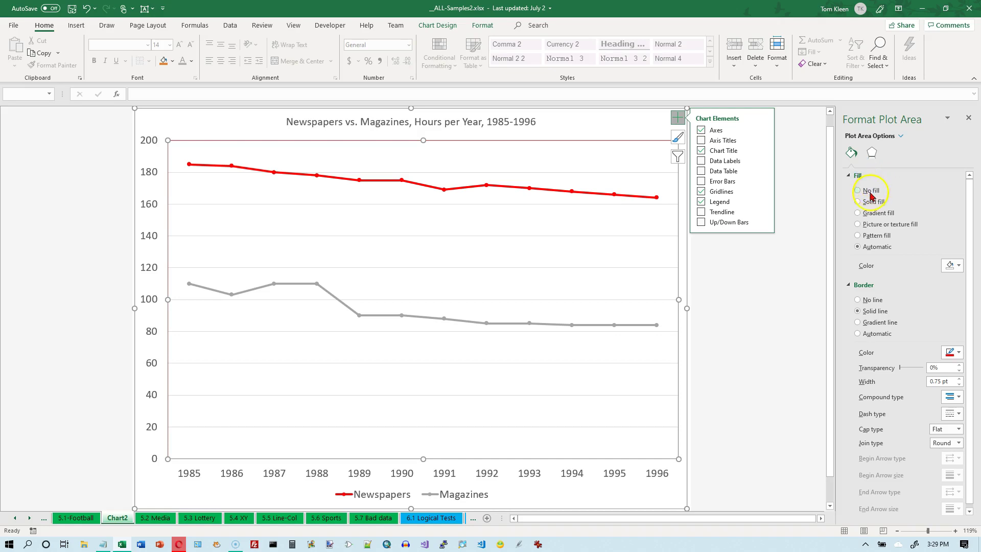
pyautogui.click(858, 213)
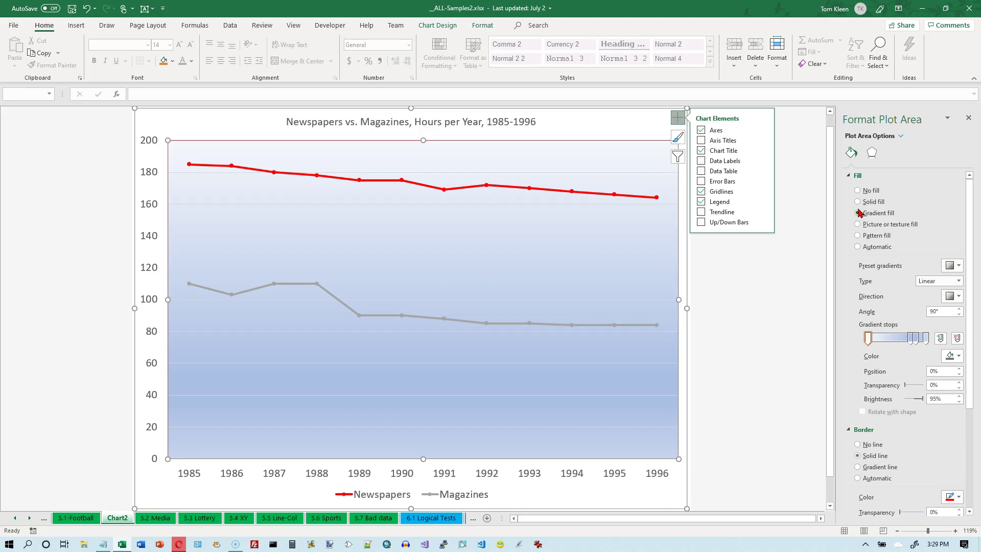
# - Apply the blue Accent 1 radial preset gradient from the second row, light at the top centre, to the plot area
pyautogui.click(959, 266)
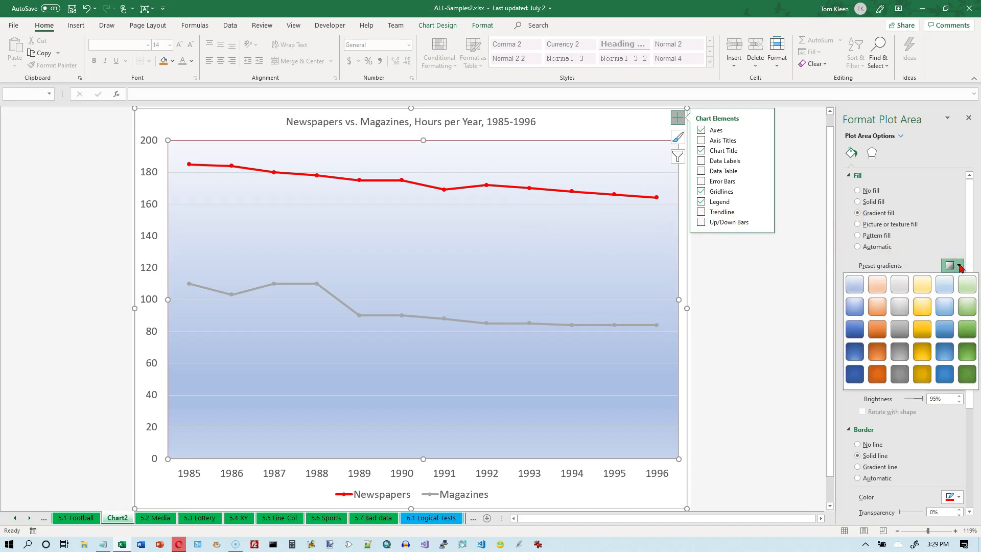
pyautogui.click(862, 287)
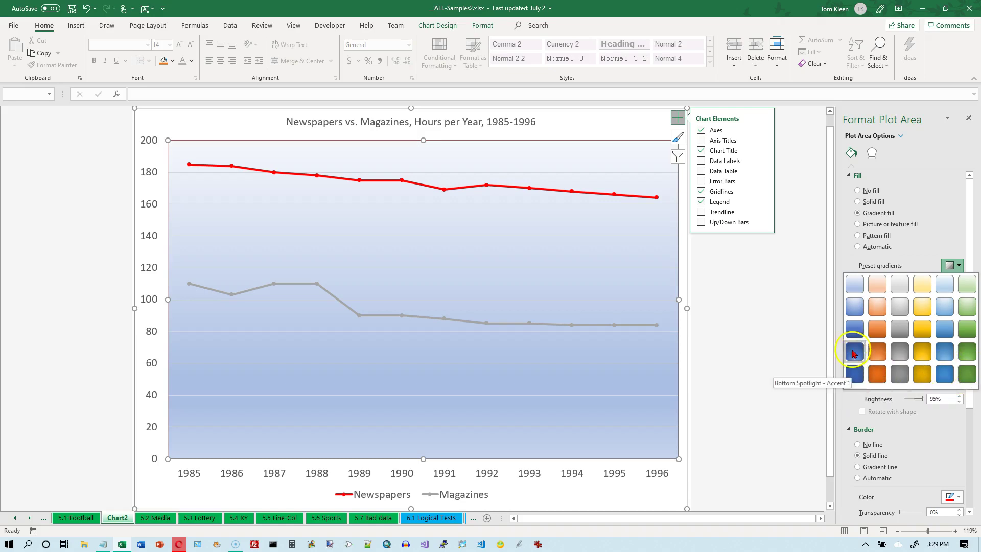
pyautogui.click(852, 286)
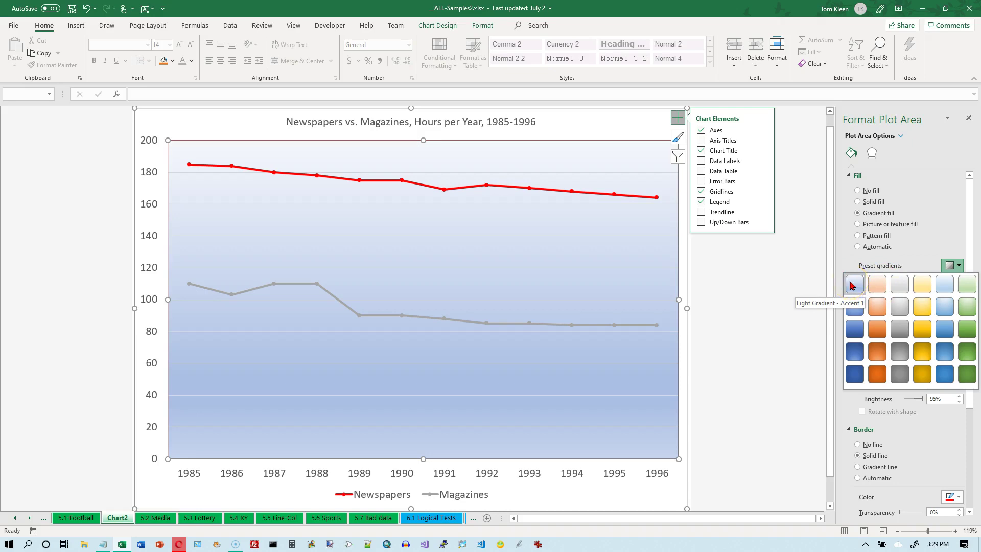
pyautogui.click(855, 308)
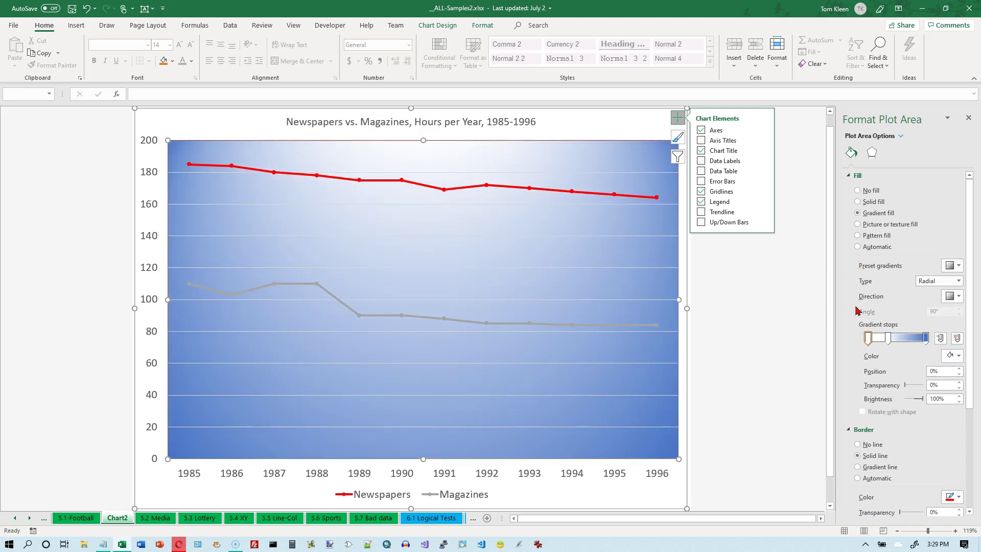
# - Select the grey Magazines series line in the chart
pyautogui.click(300, 282)
pyautogui.moveTo(301, 285)
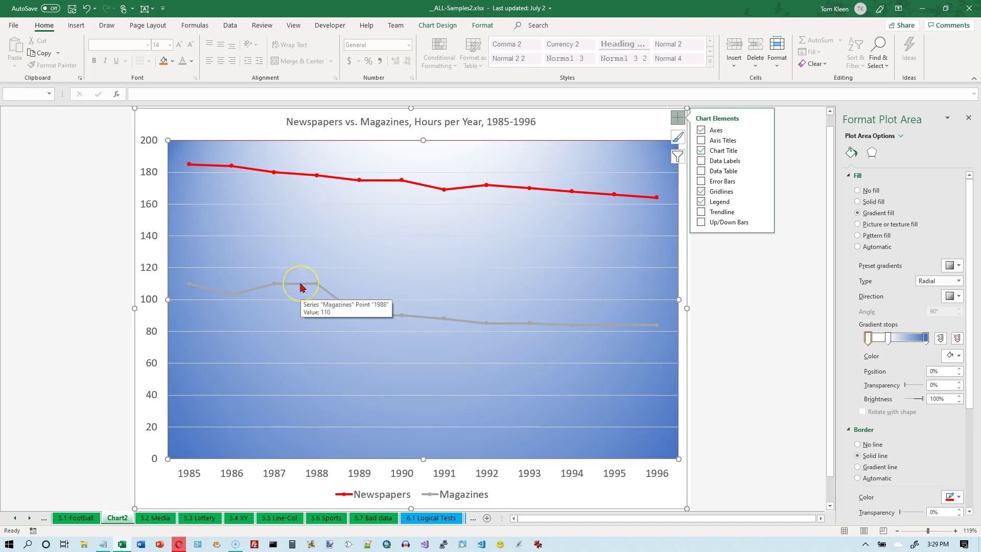